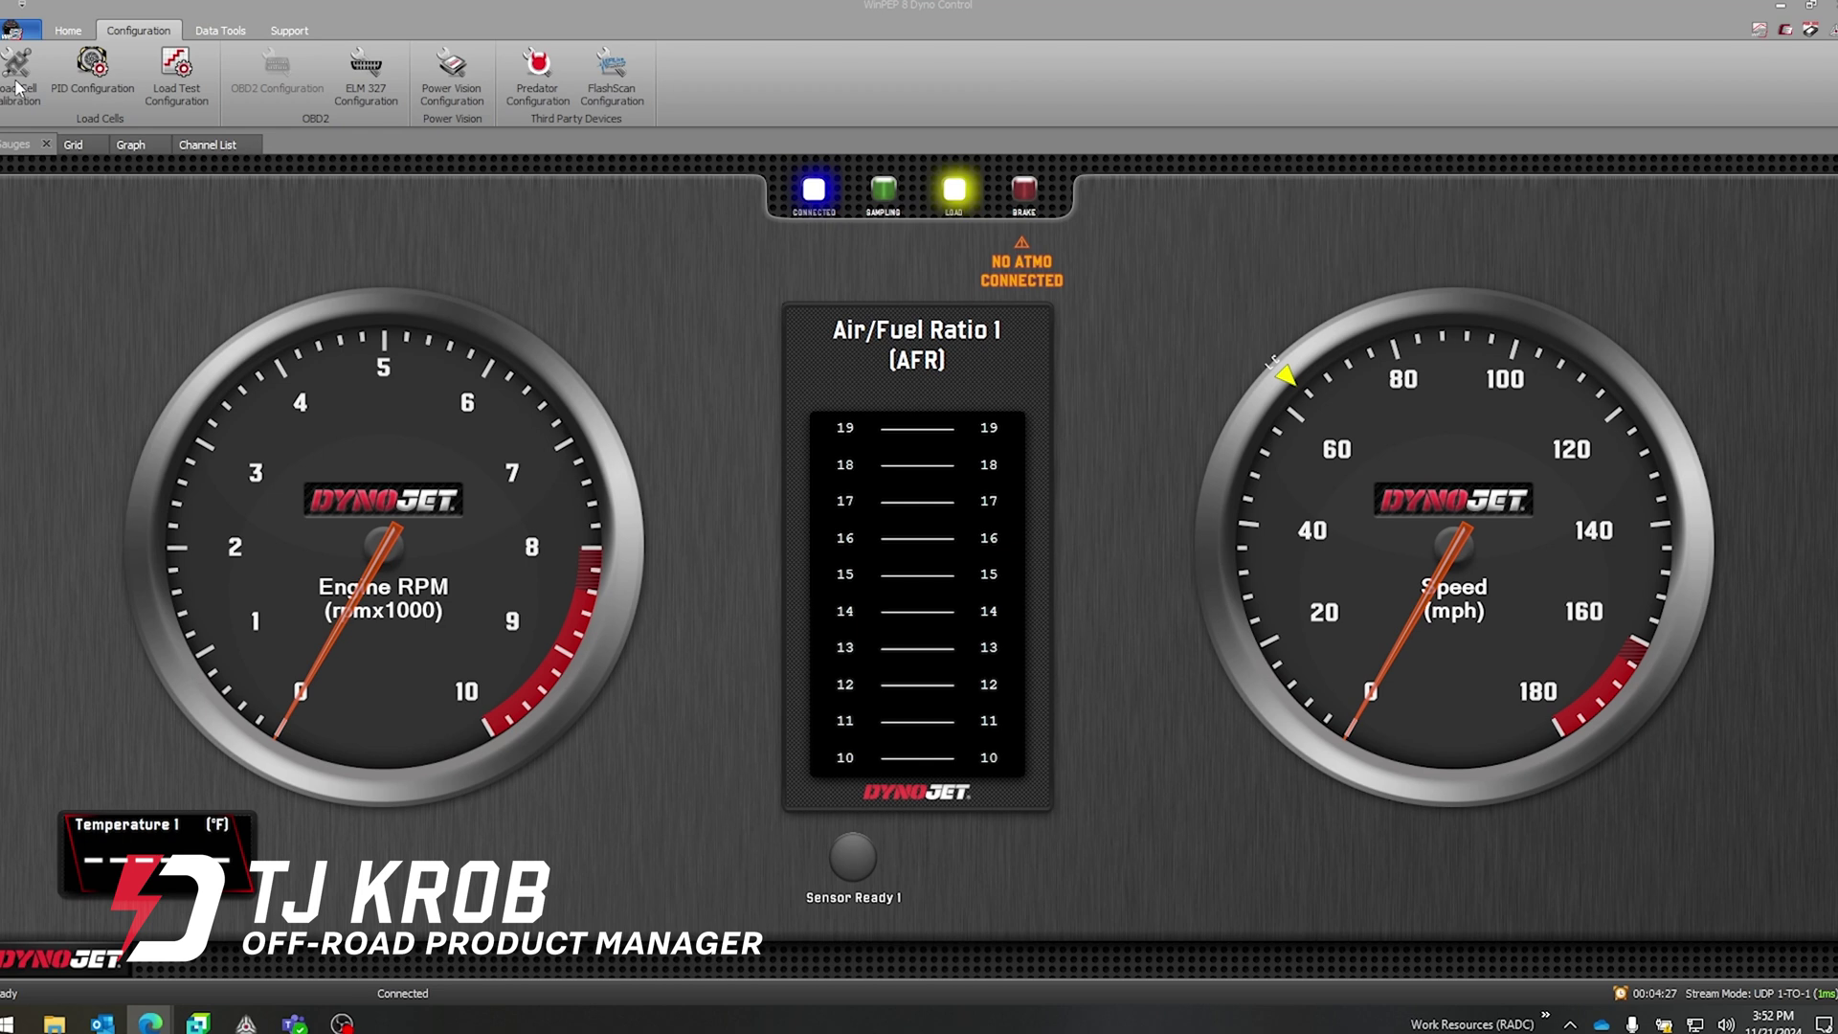
- Zero the torque cells, calibrate the load cell with index 0 and mass 500, and finish
left_click(17, 87)
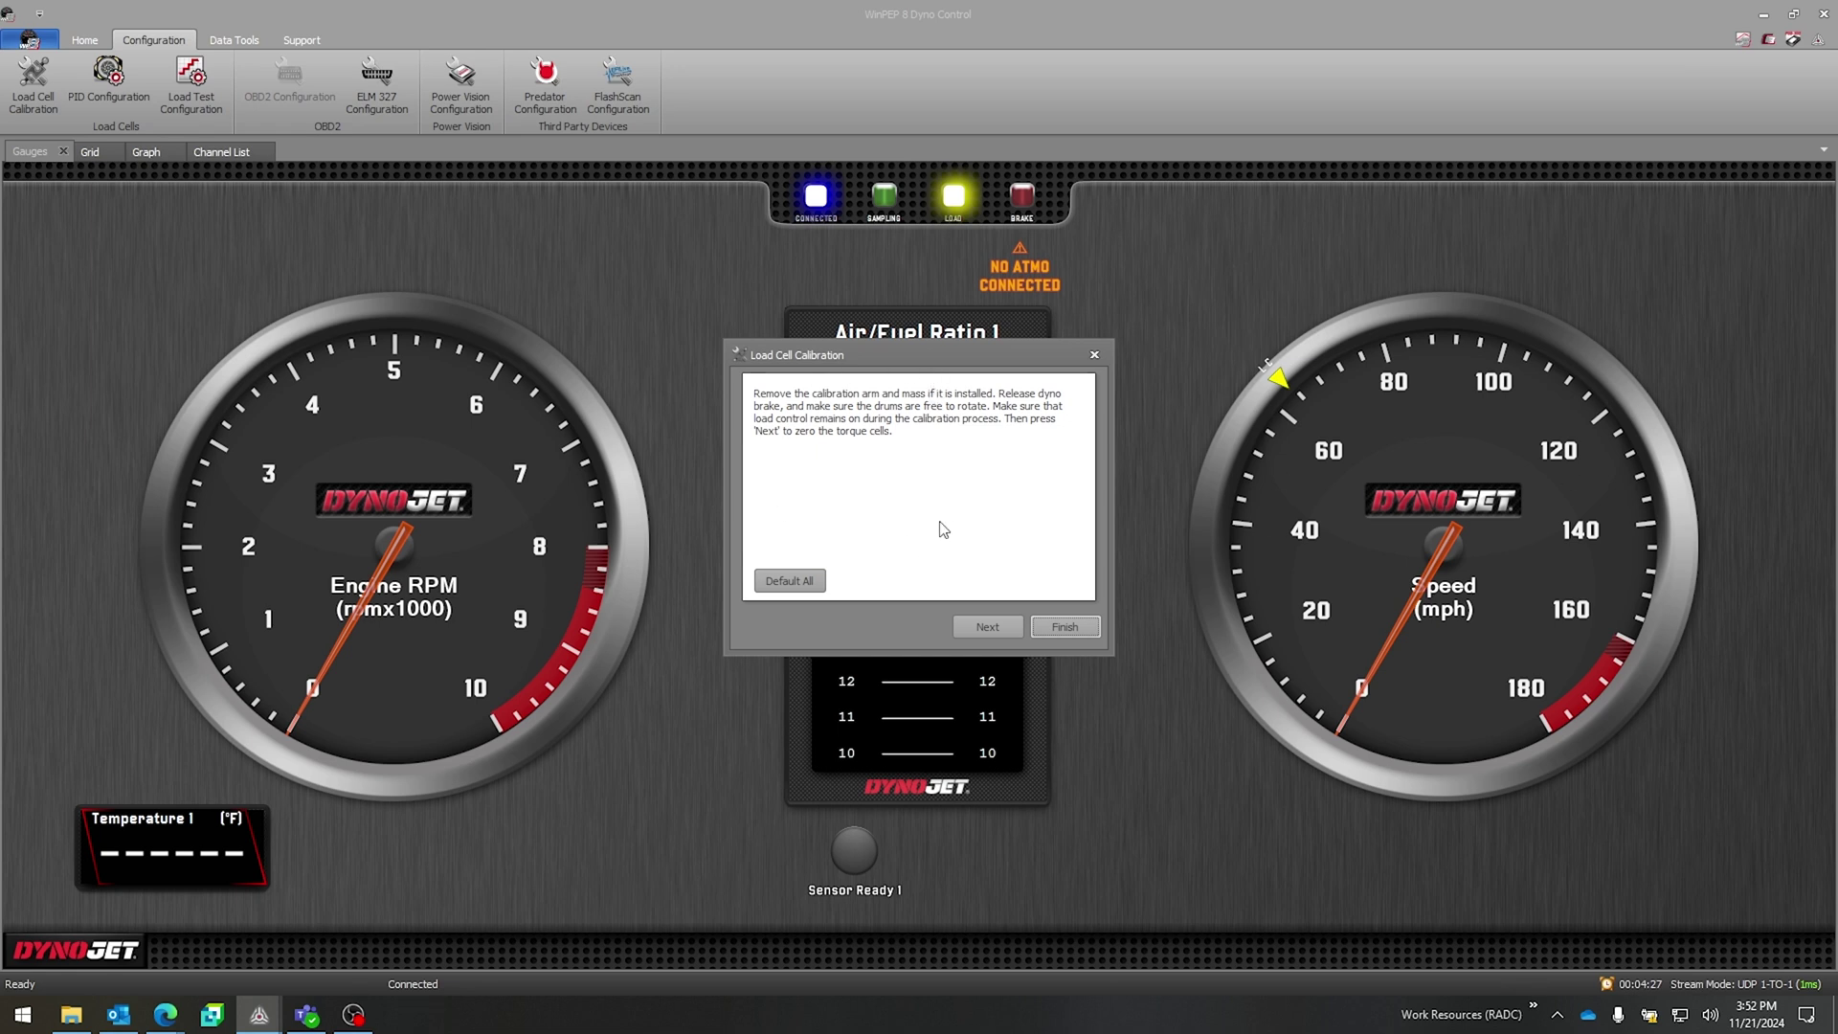
left_click(995, 626)
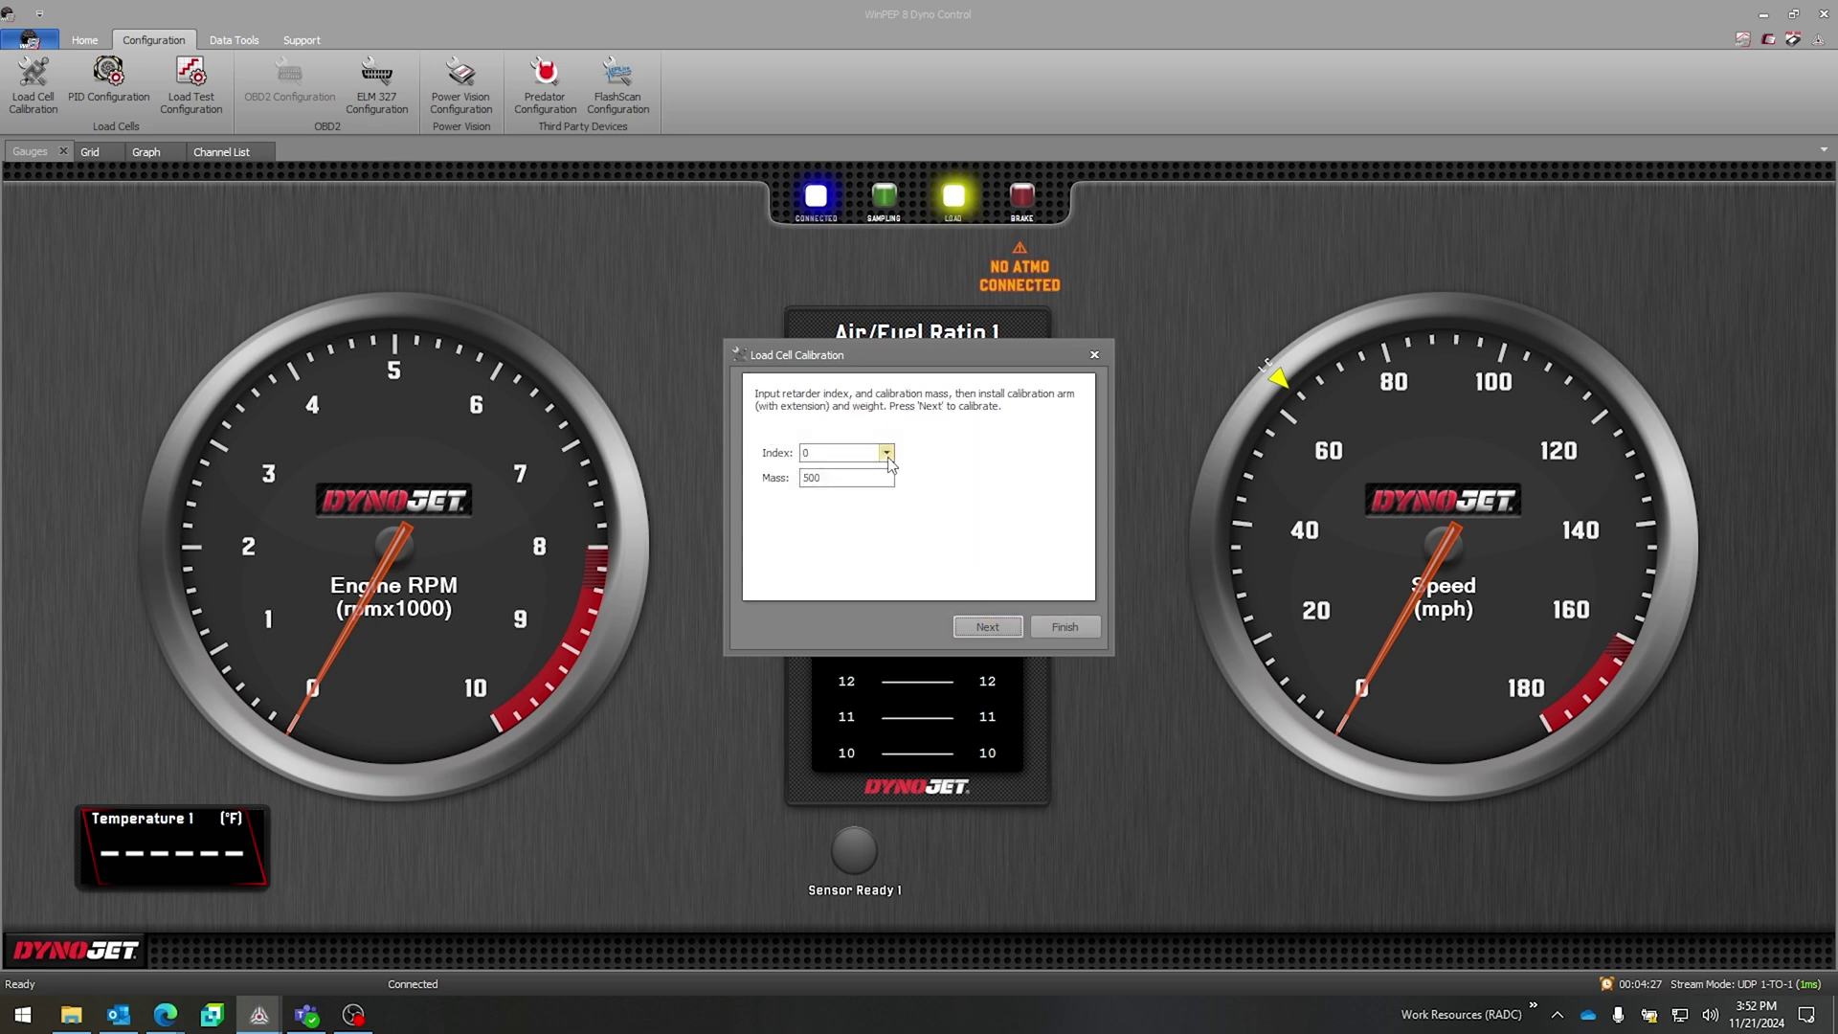
double_click(845, 478)
left_click(987, 628)
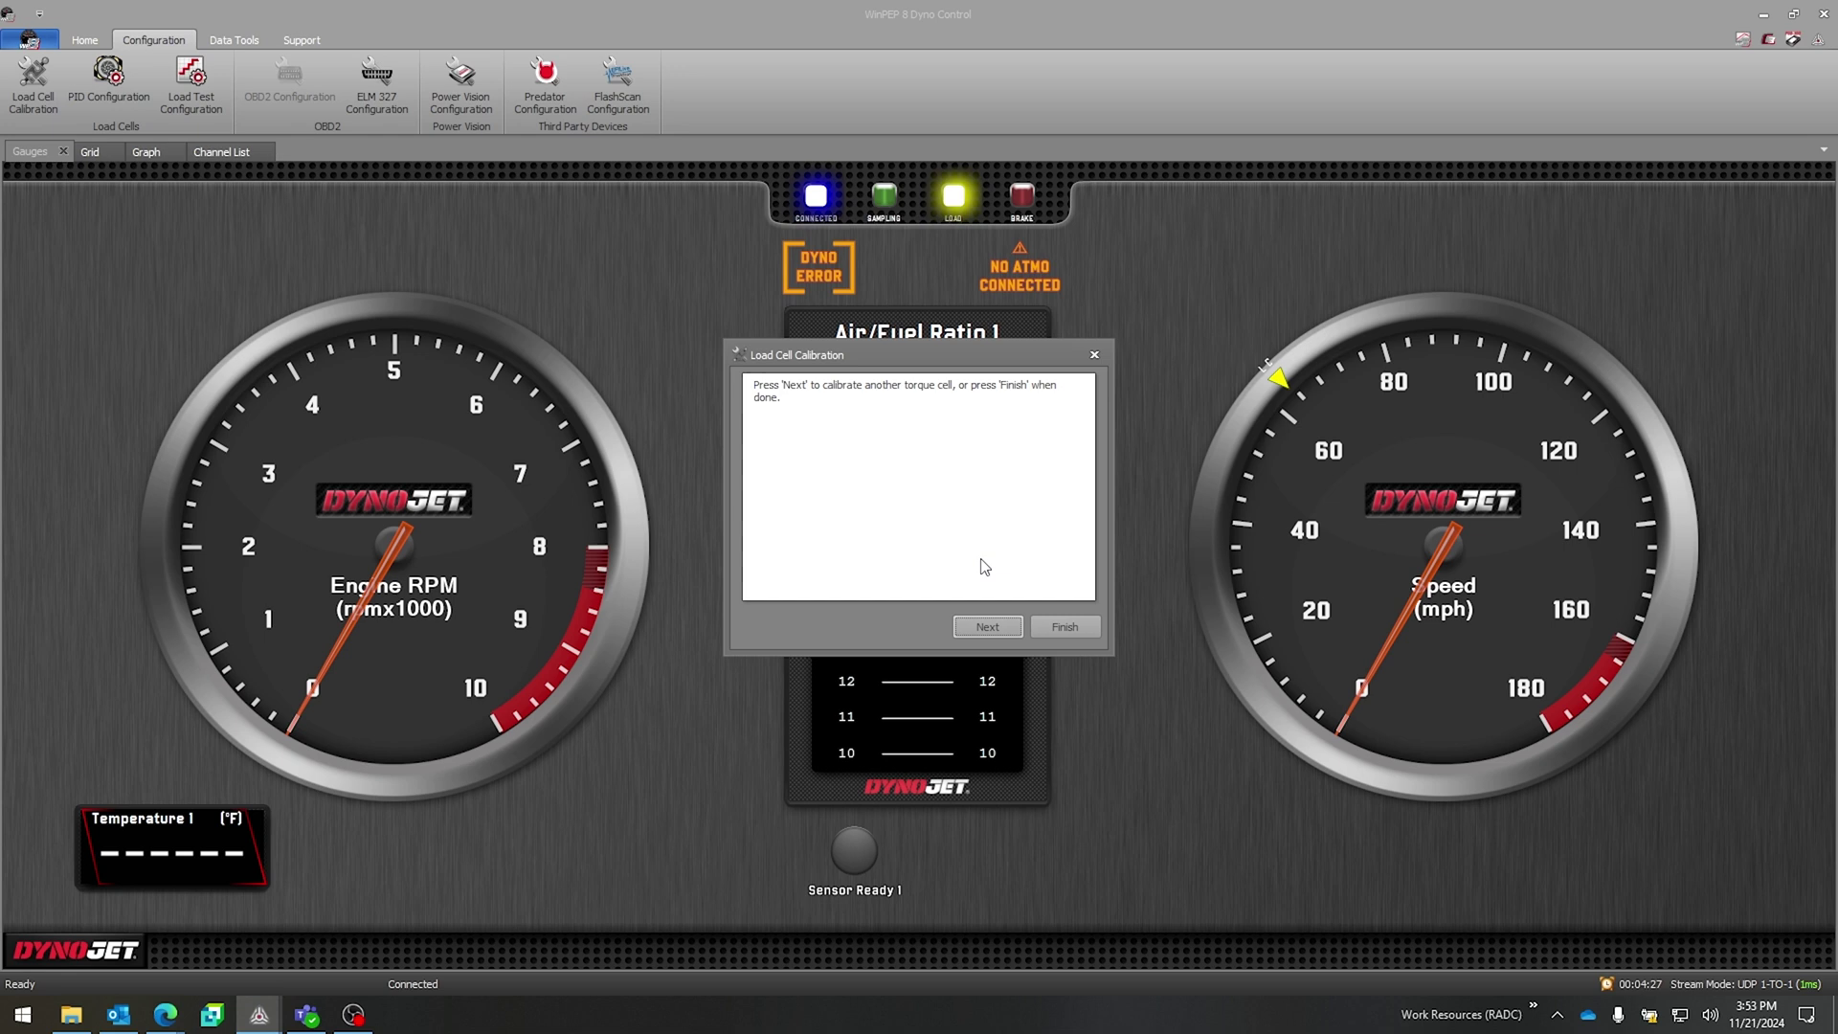
left_click(1064, 628)
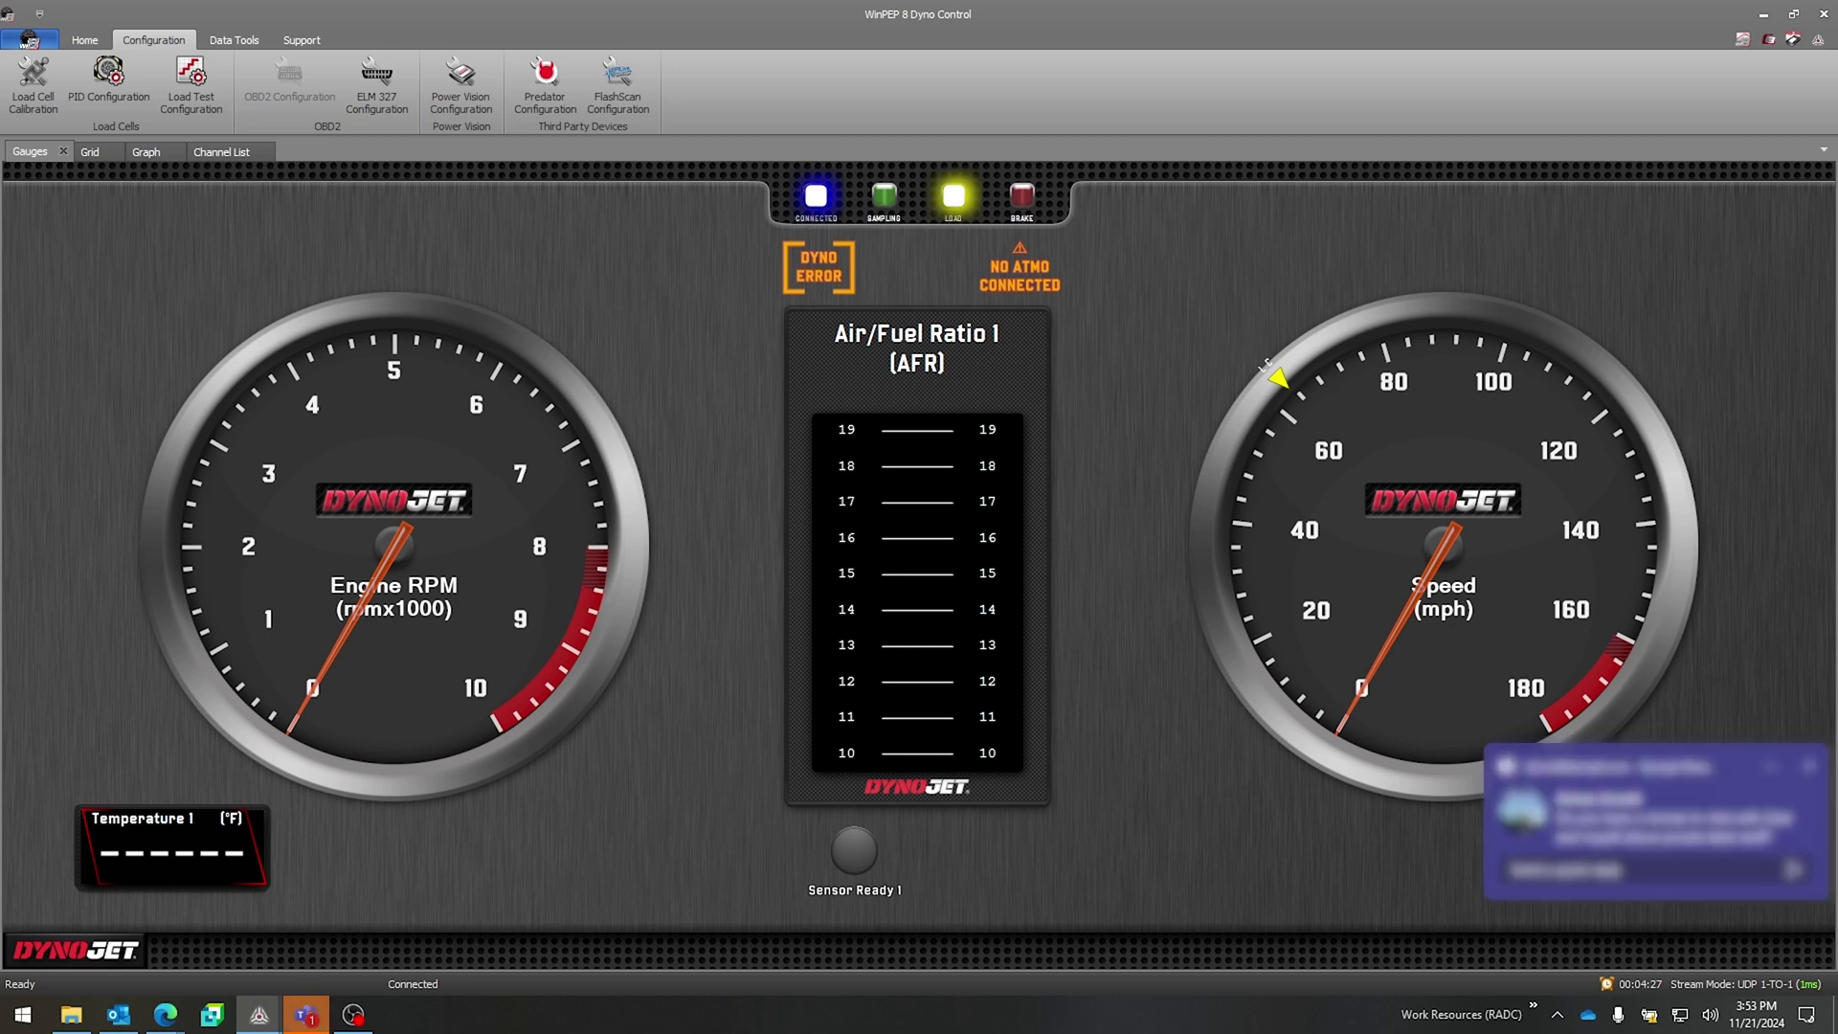
- Dismiss the pop-up notification covering the gauge dashboard
left_click(1809, 771)
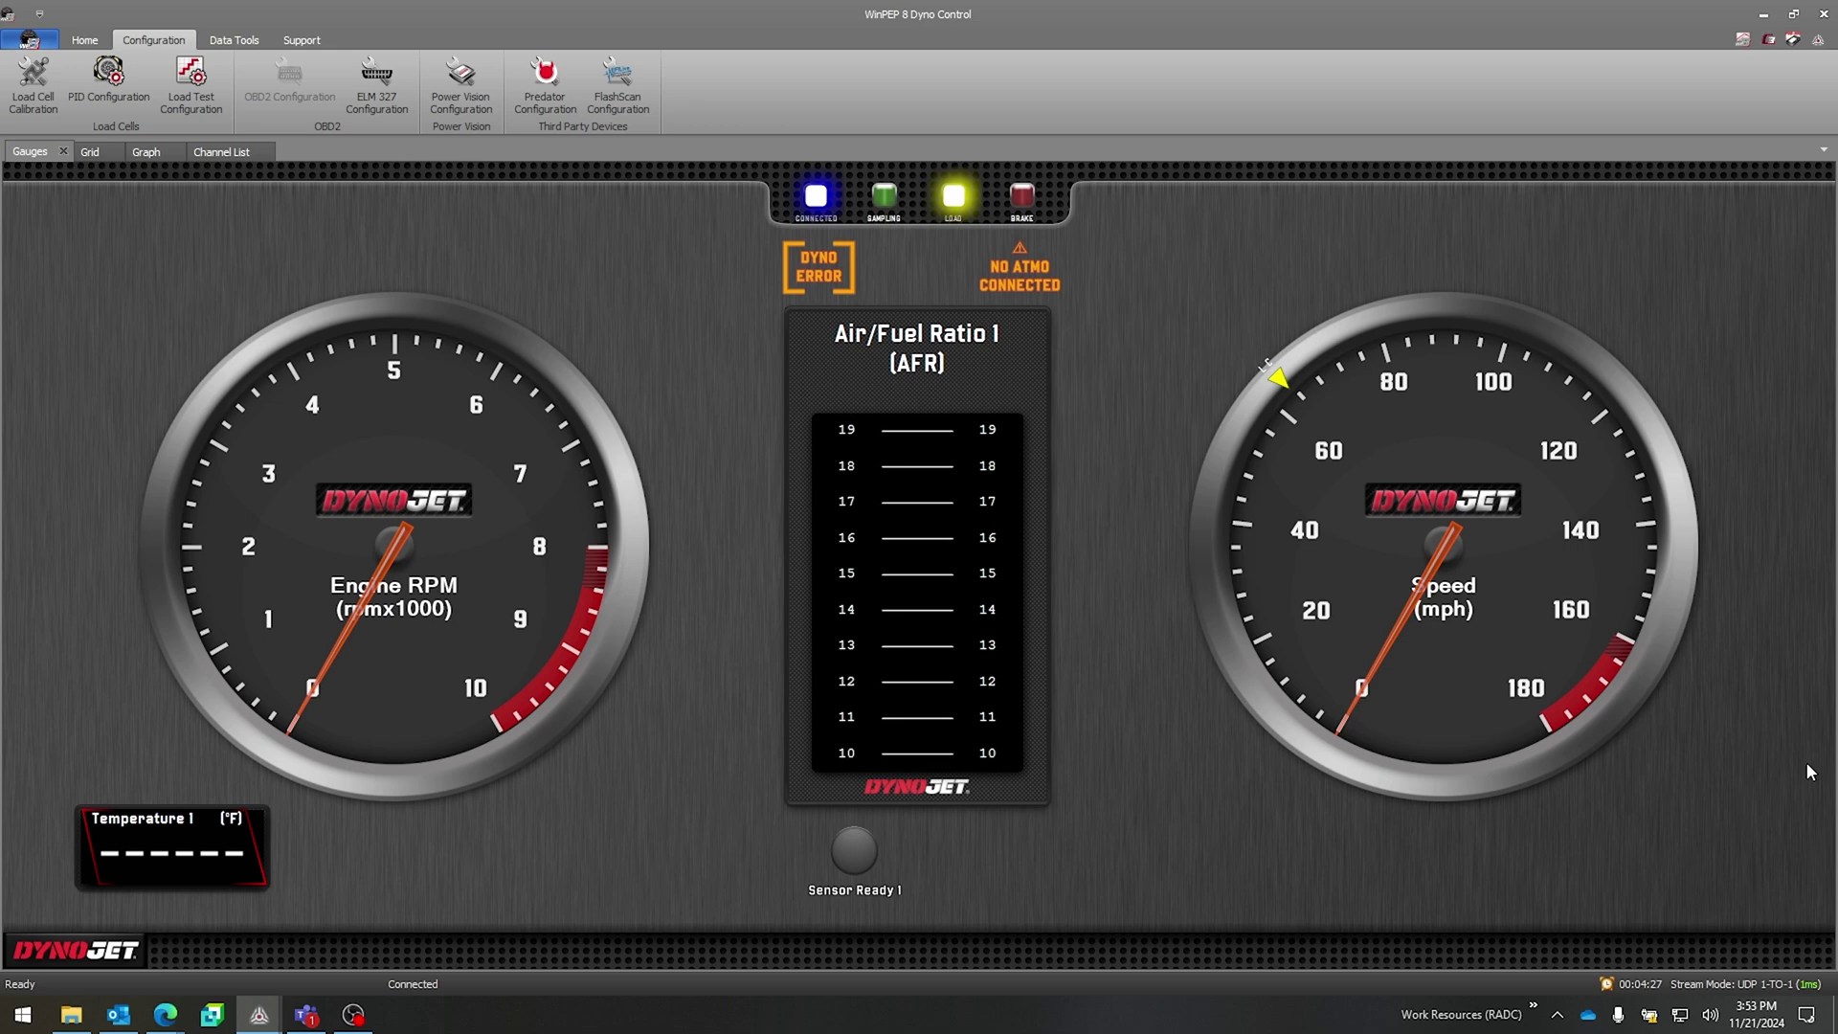
left_click(108, 81)
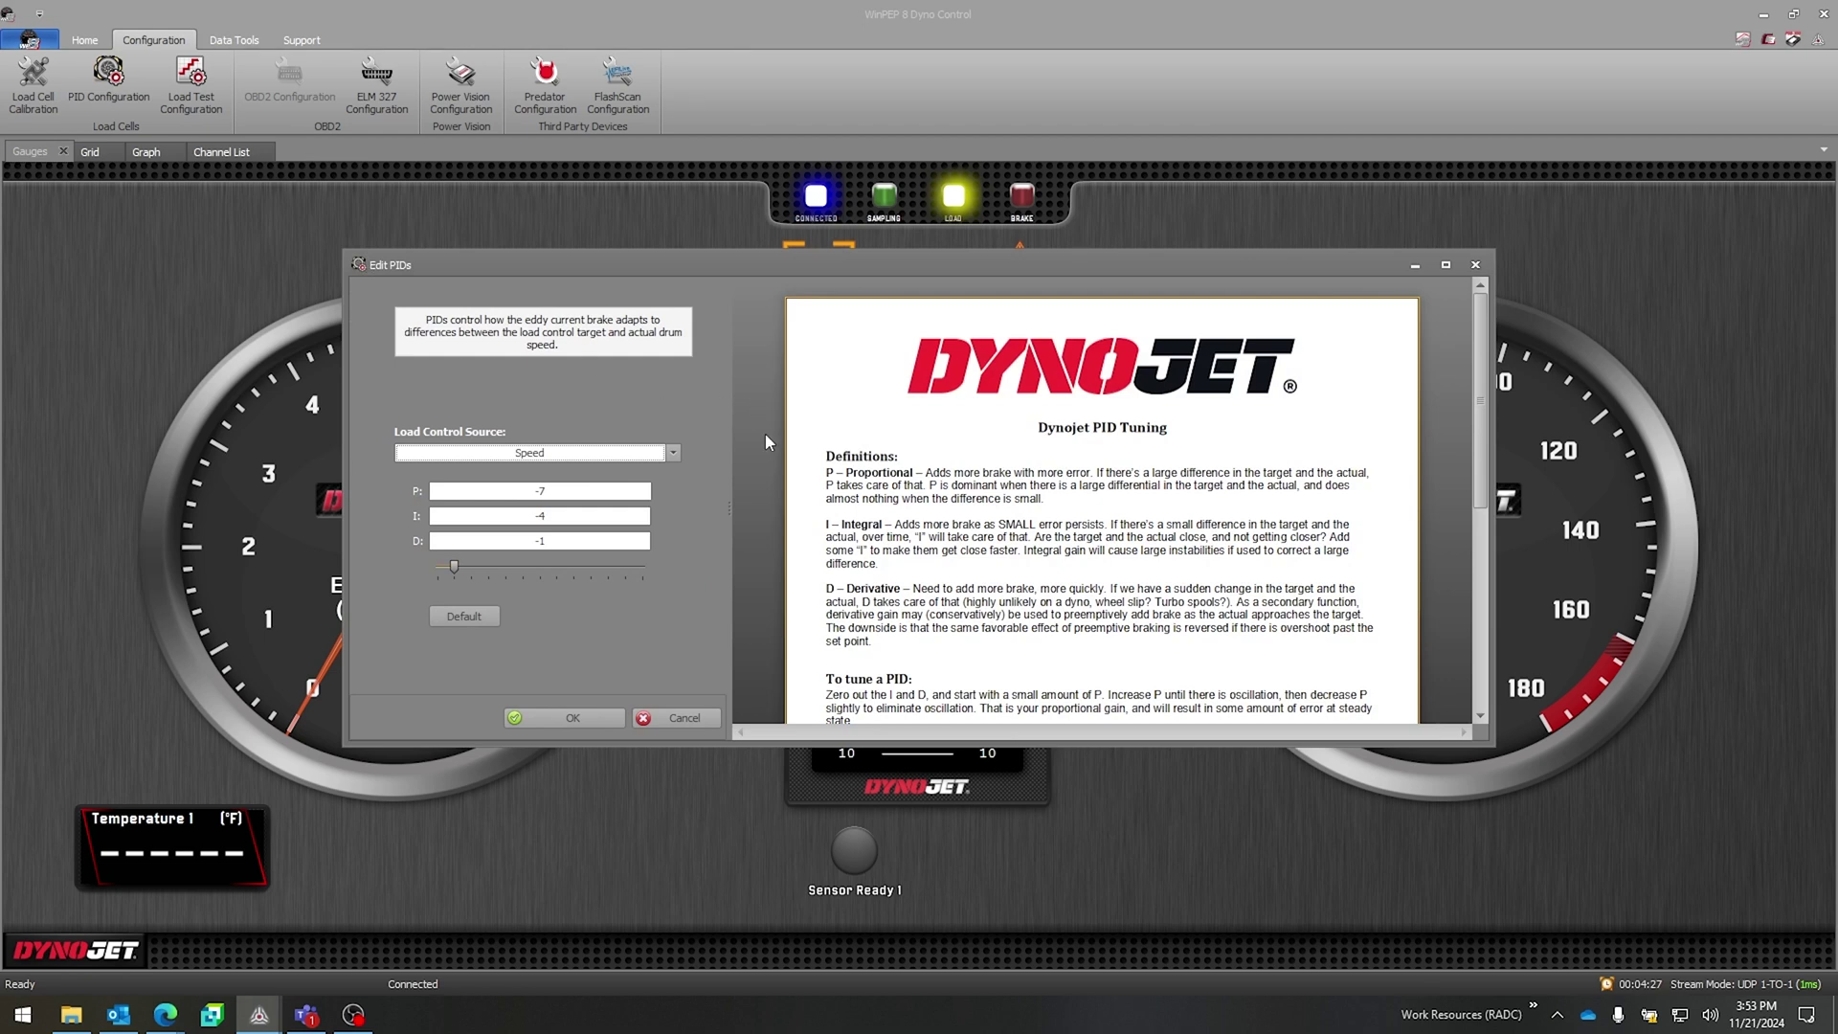
left_click(657, 452)
left_click(577, 486)
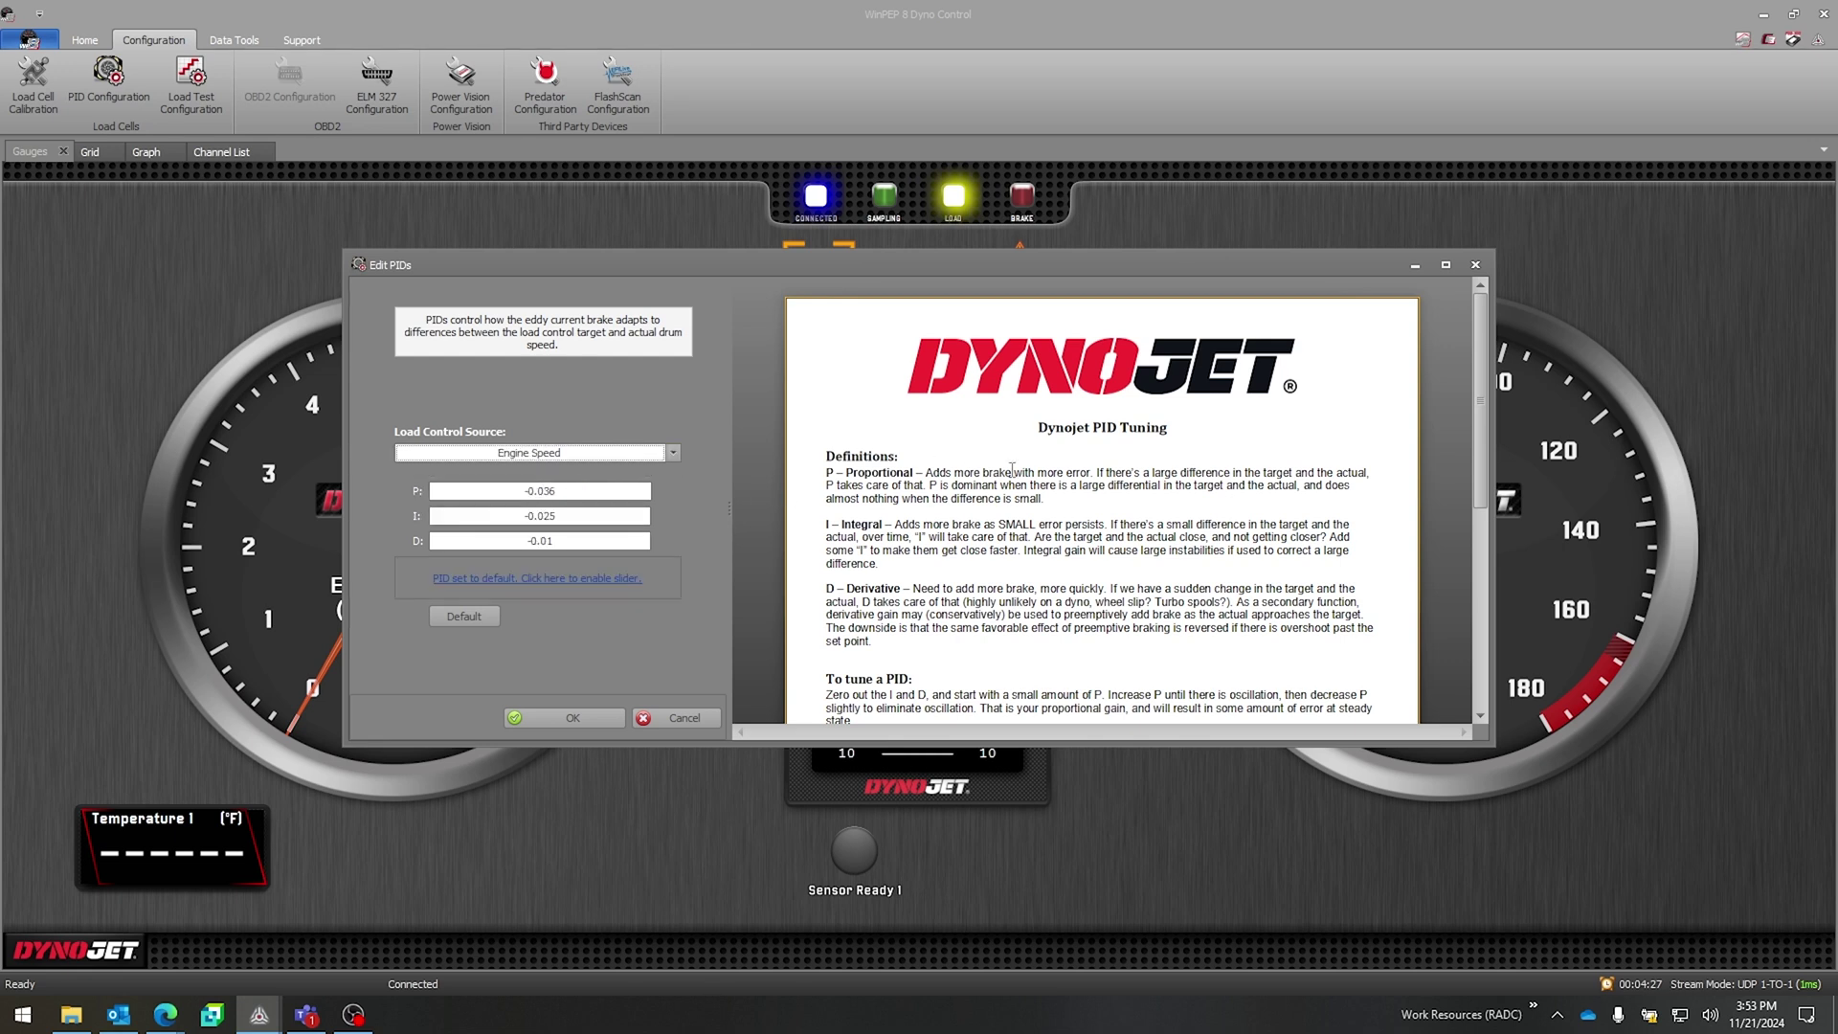
scroll(966, 383, "down", 2)
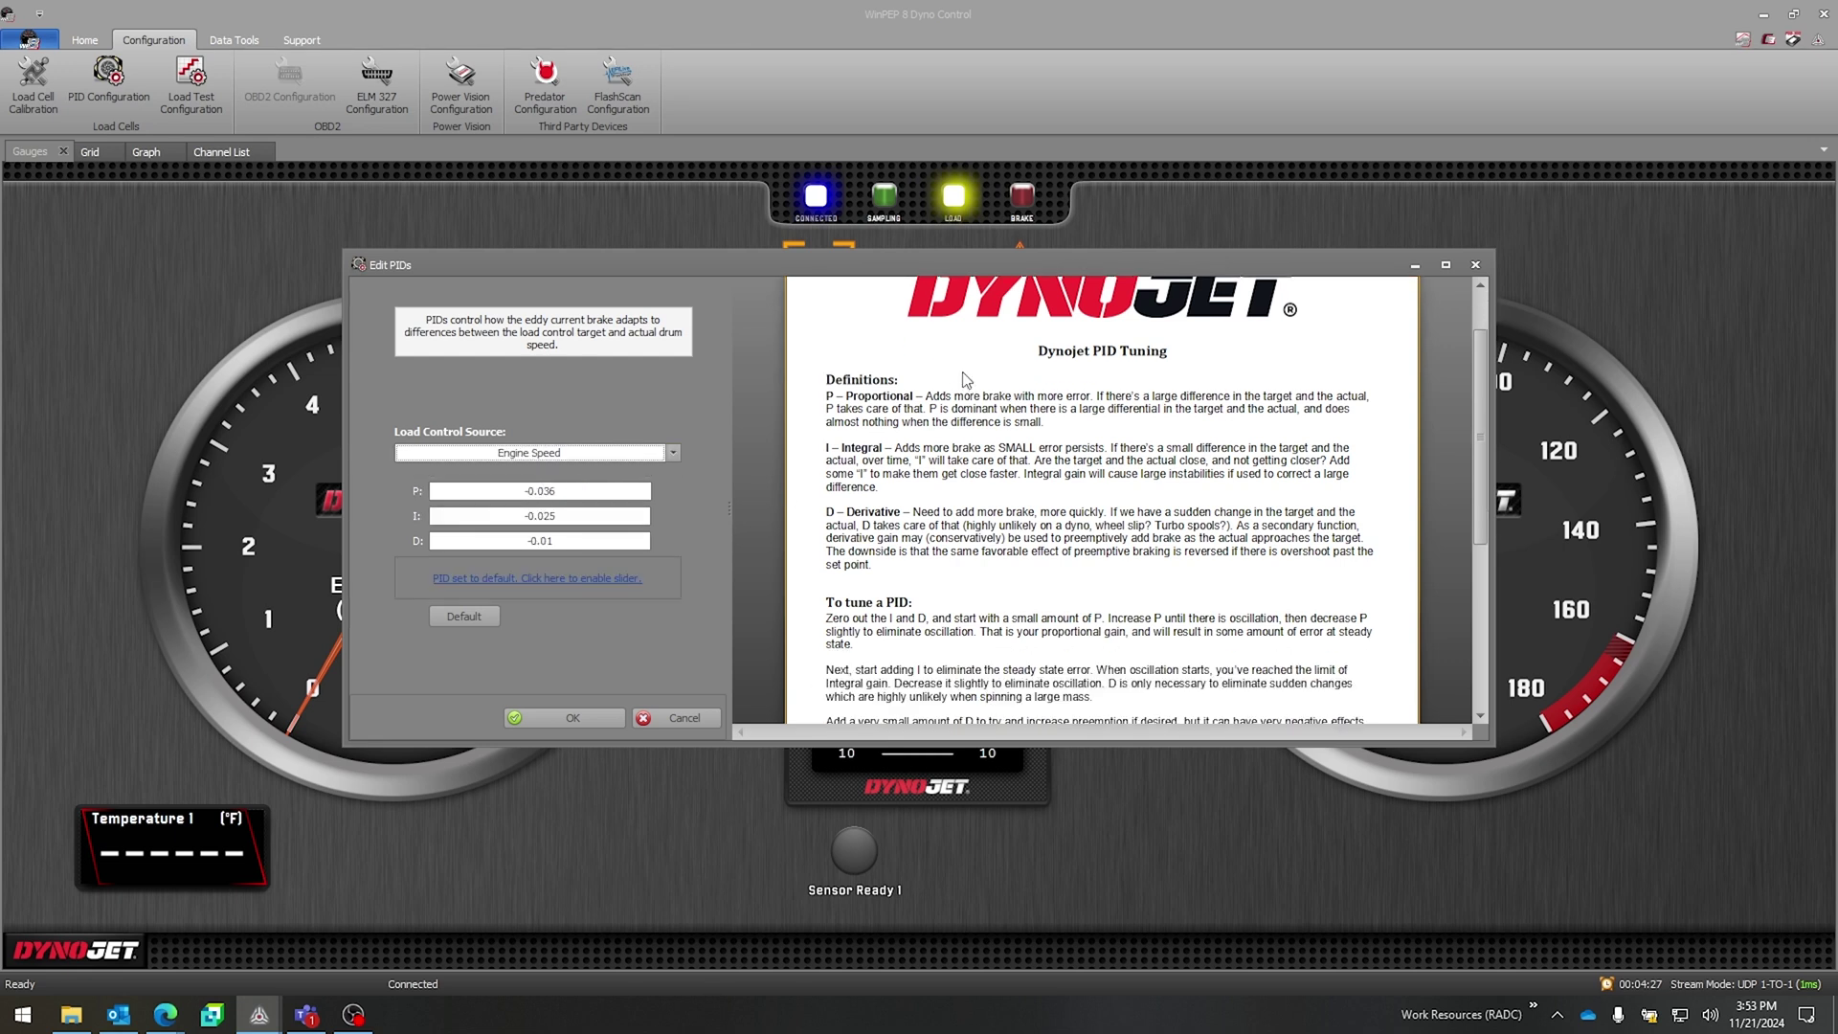
scroll(867, 553, "down", 2)
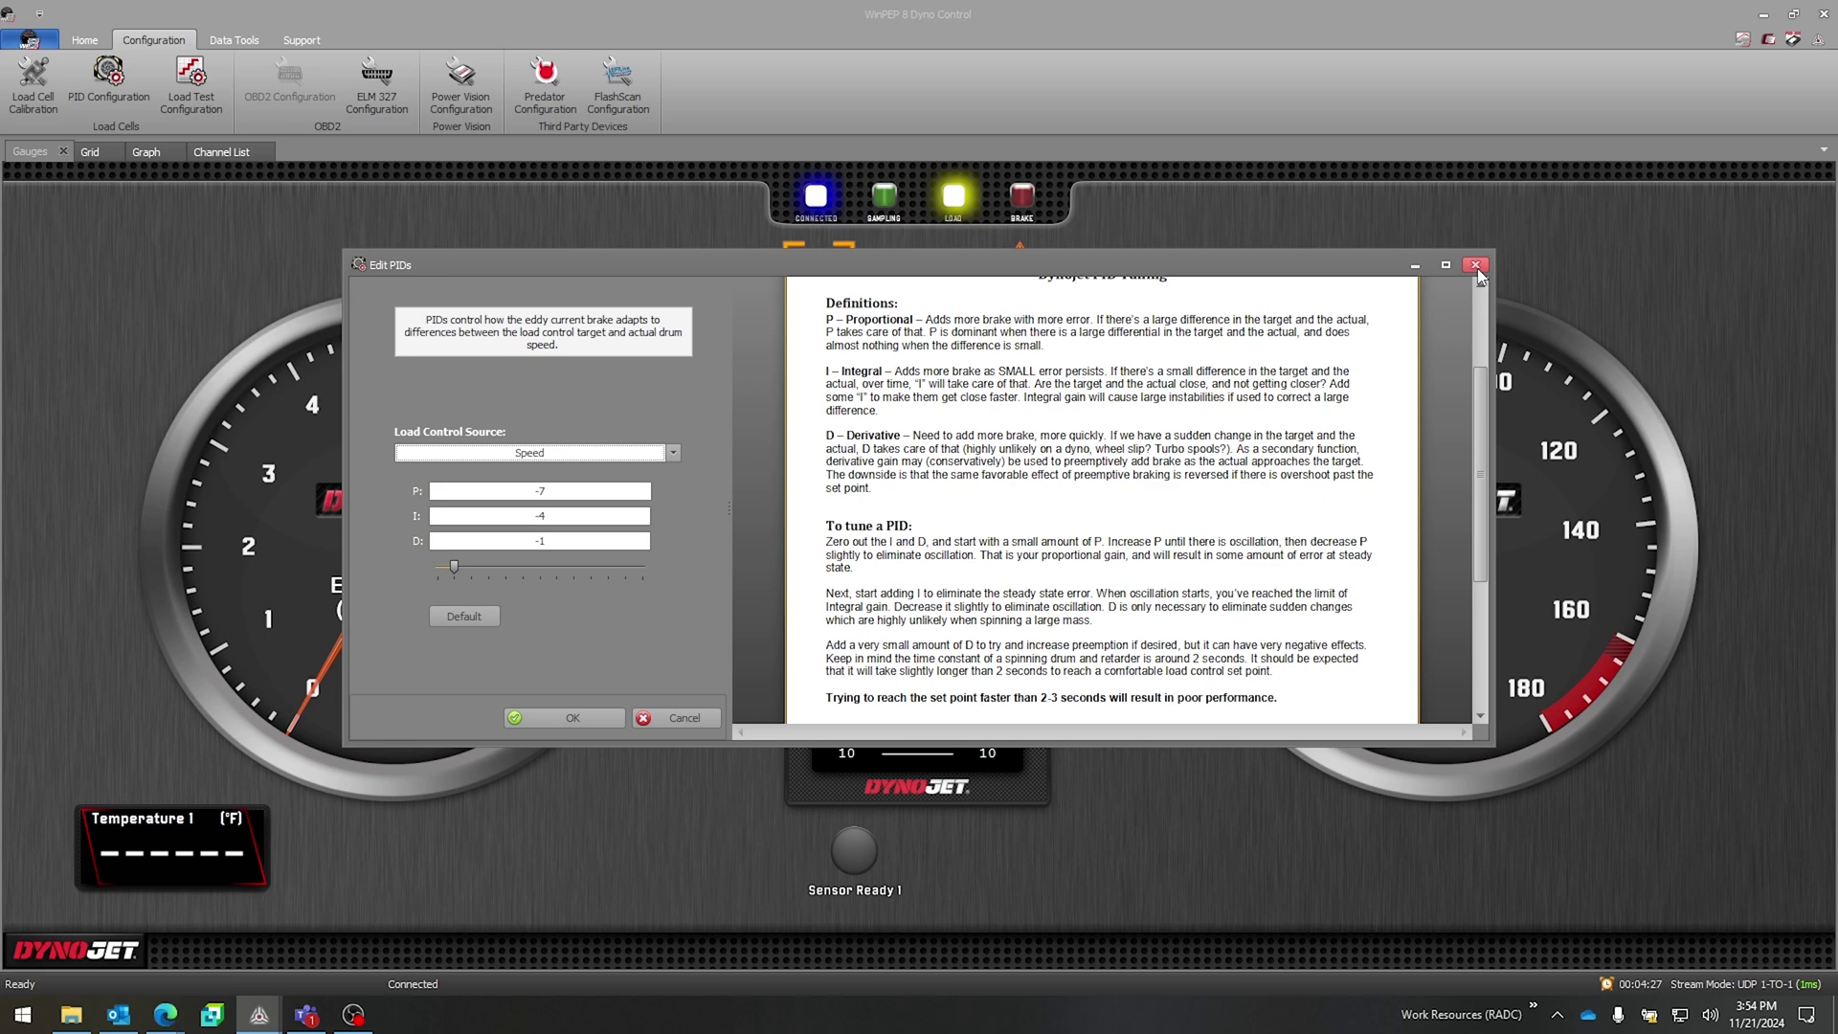
left_click(1477, 267)
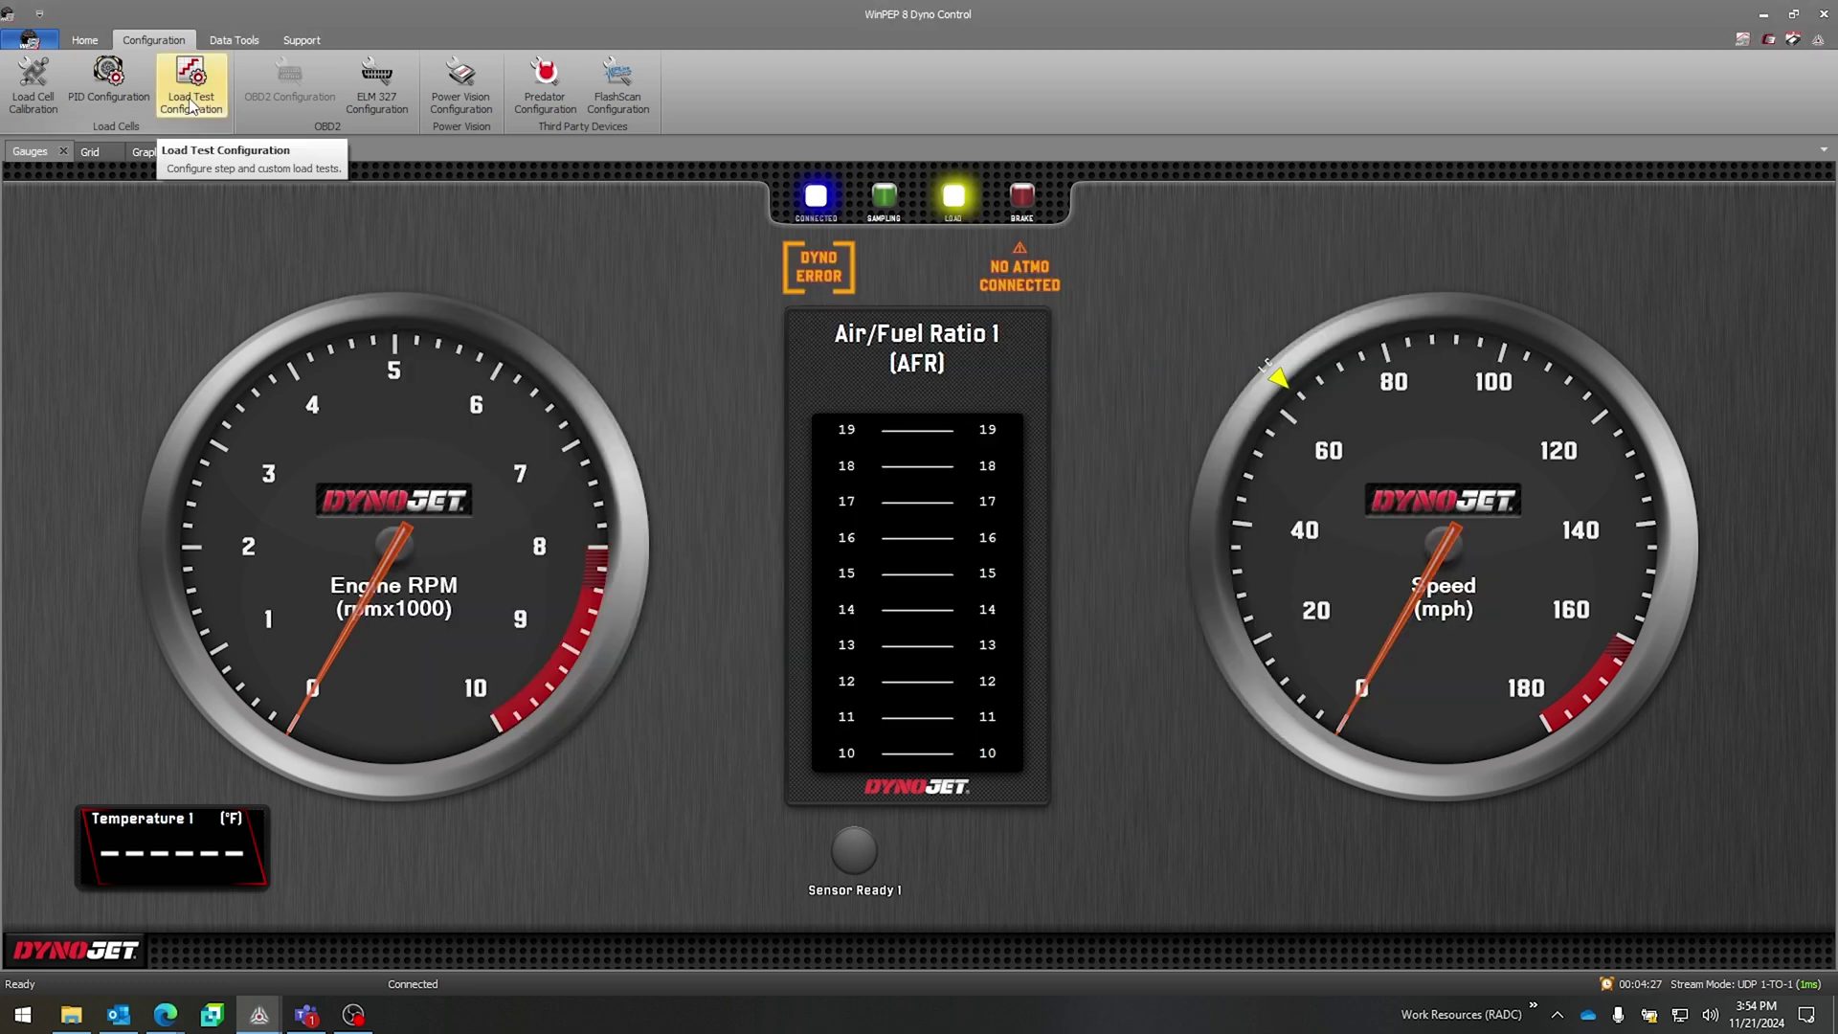
- Set the load test to a Step Test on Speed: 35 mph start, 5 mph steps, 5-second holds
left_click(190, 103)
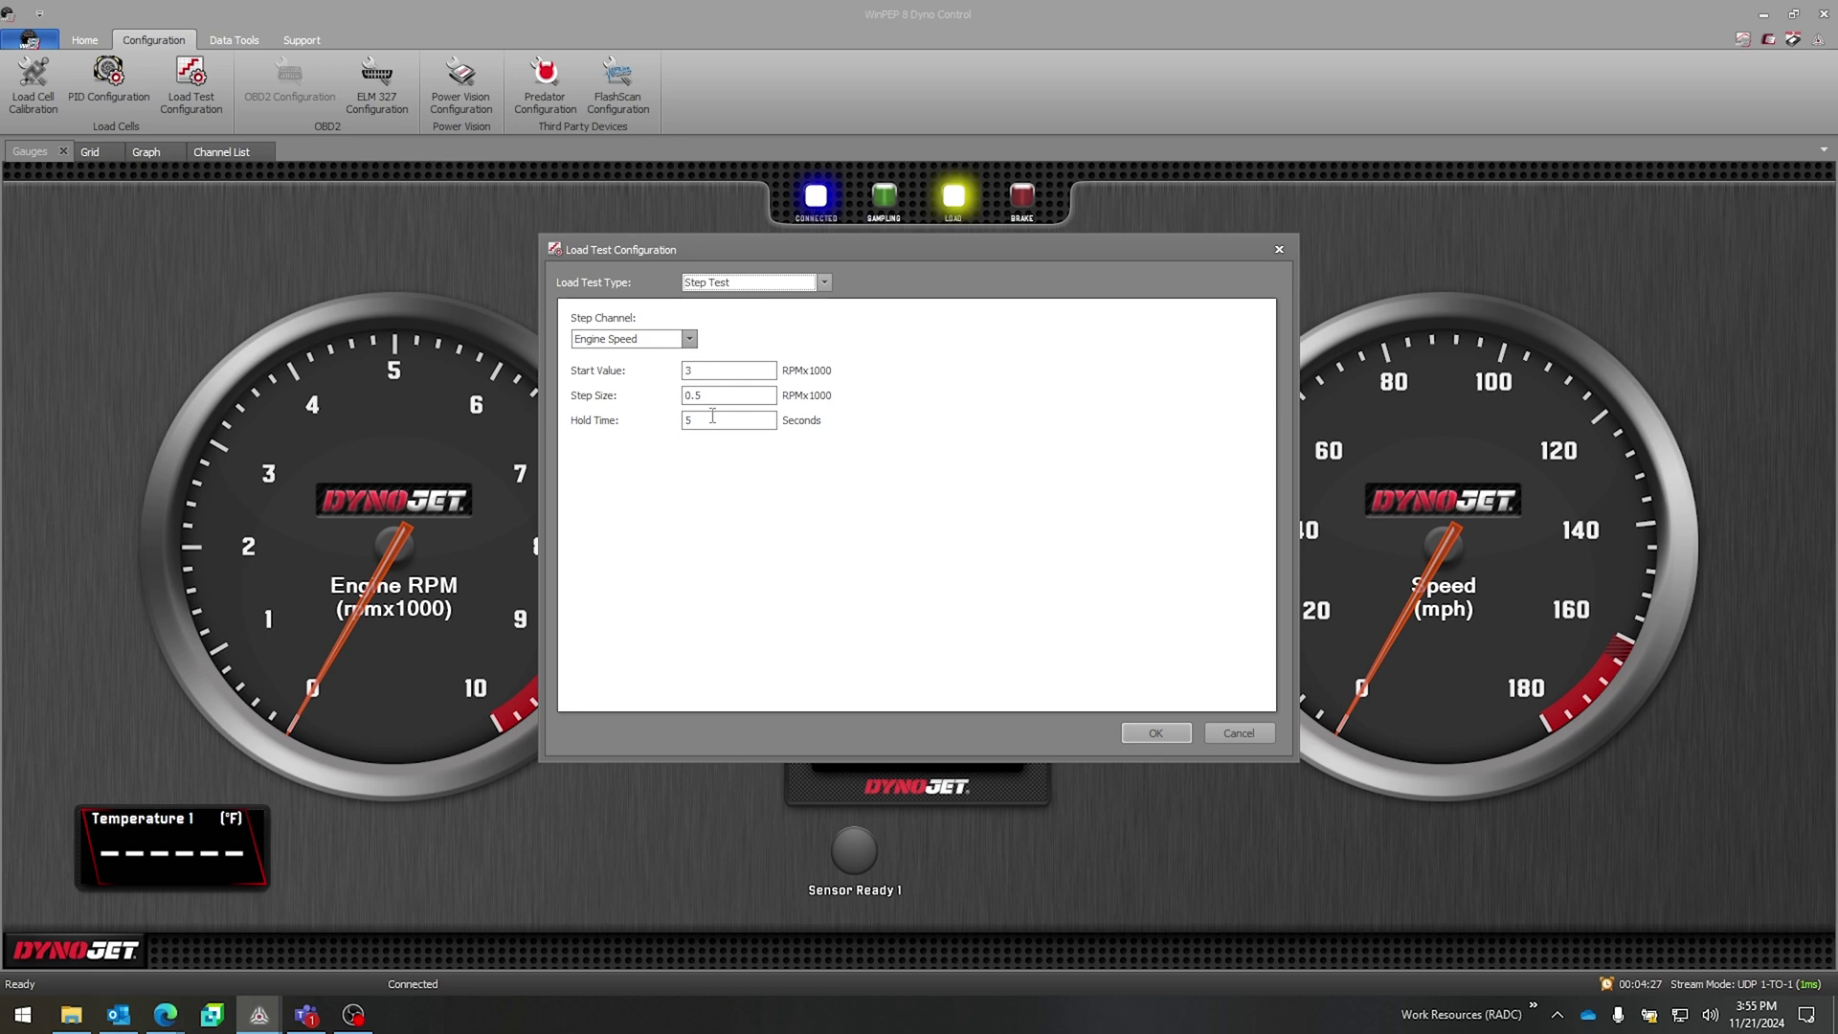
left_click(689, 339)
left_click(670, 369)
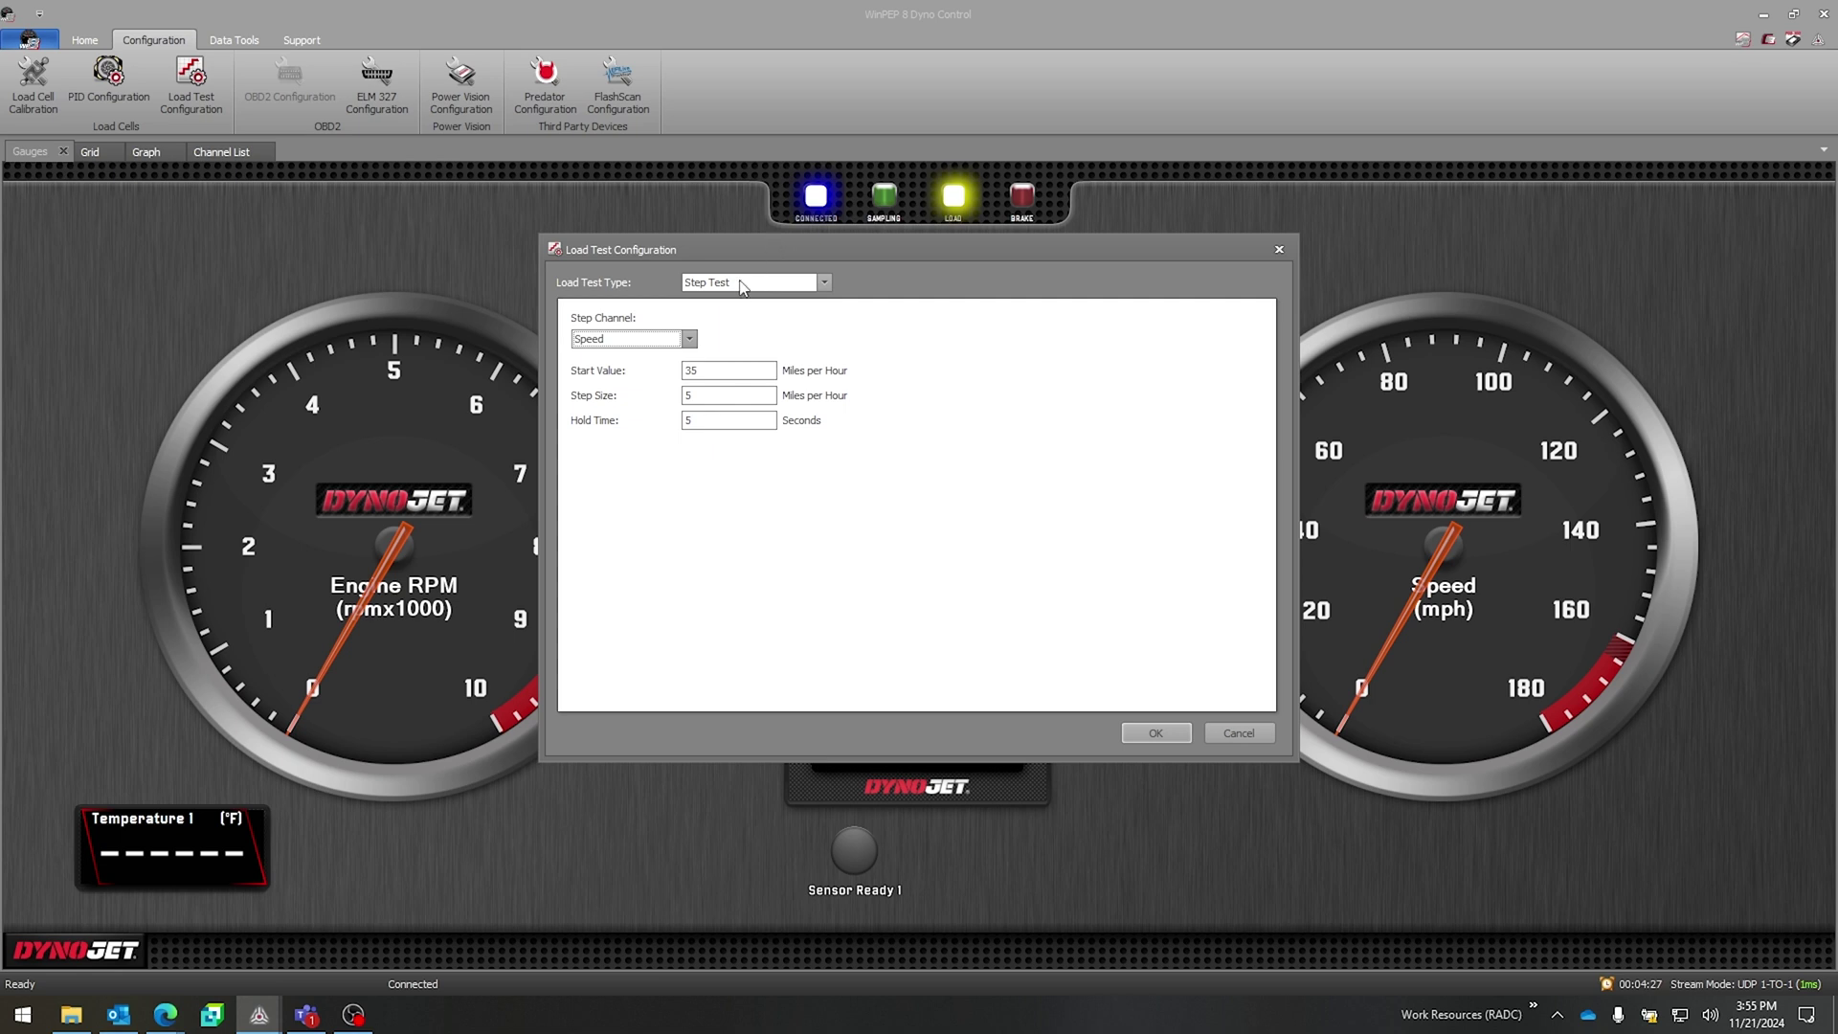
left_click(740, 292)
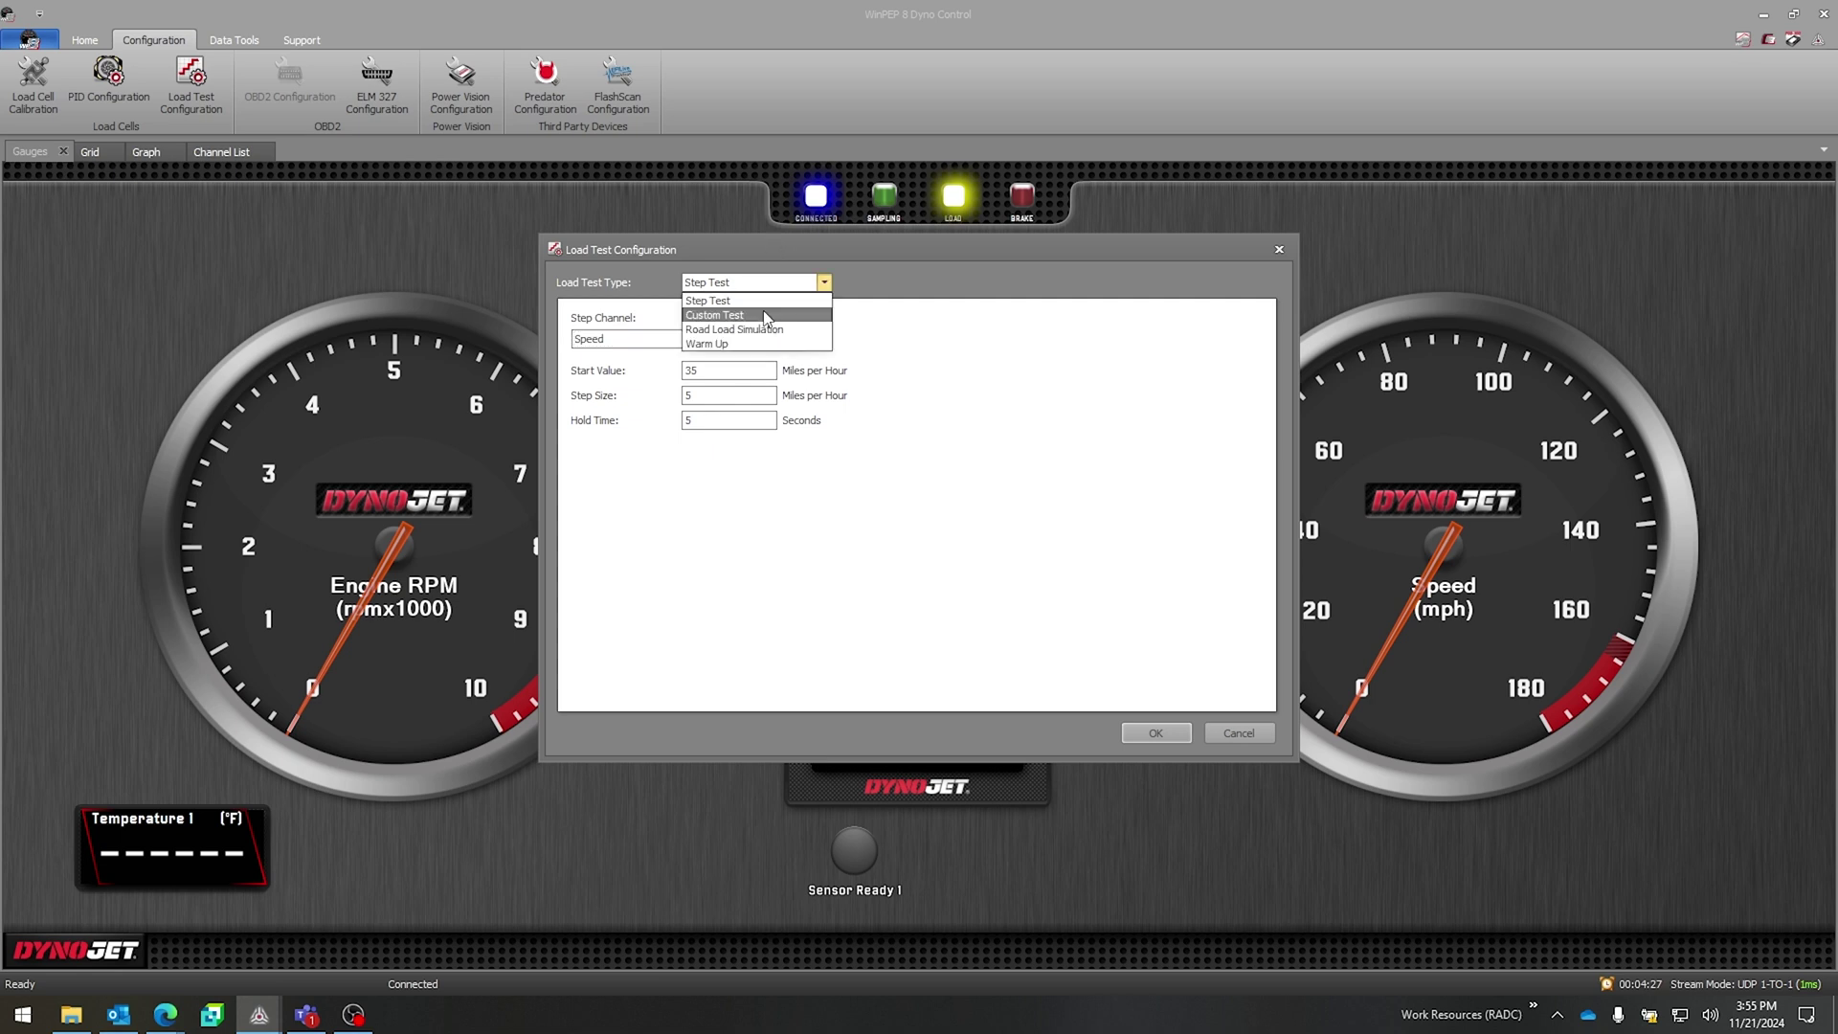
- Make the load test a Custom Test of Brake Percent against Engine Speed (rpmx1000)
left_click(764, 310)
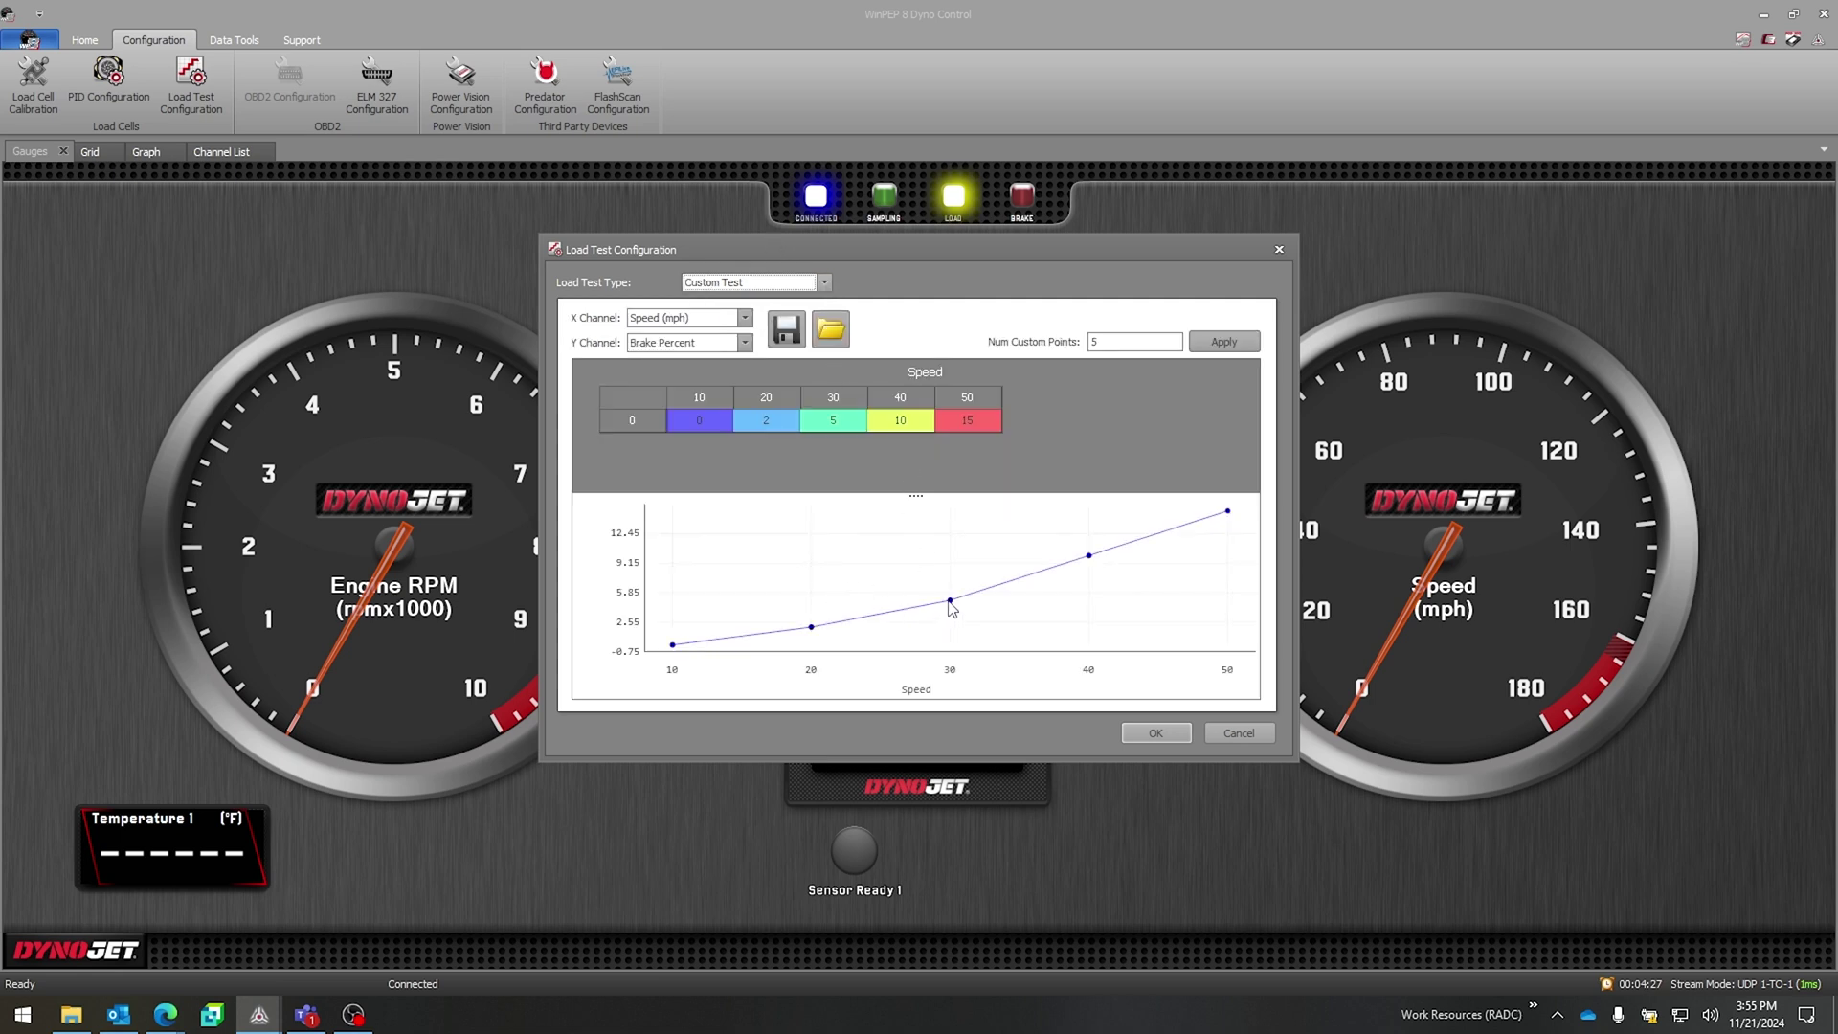
left_click(706, 322)
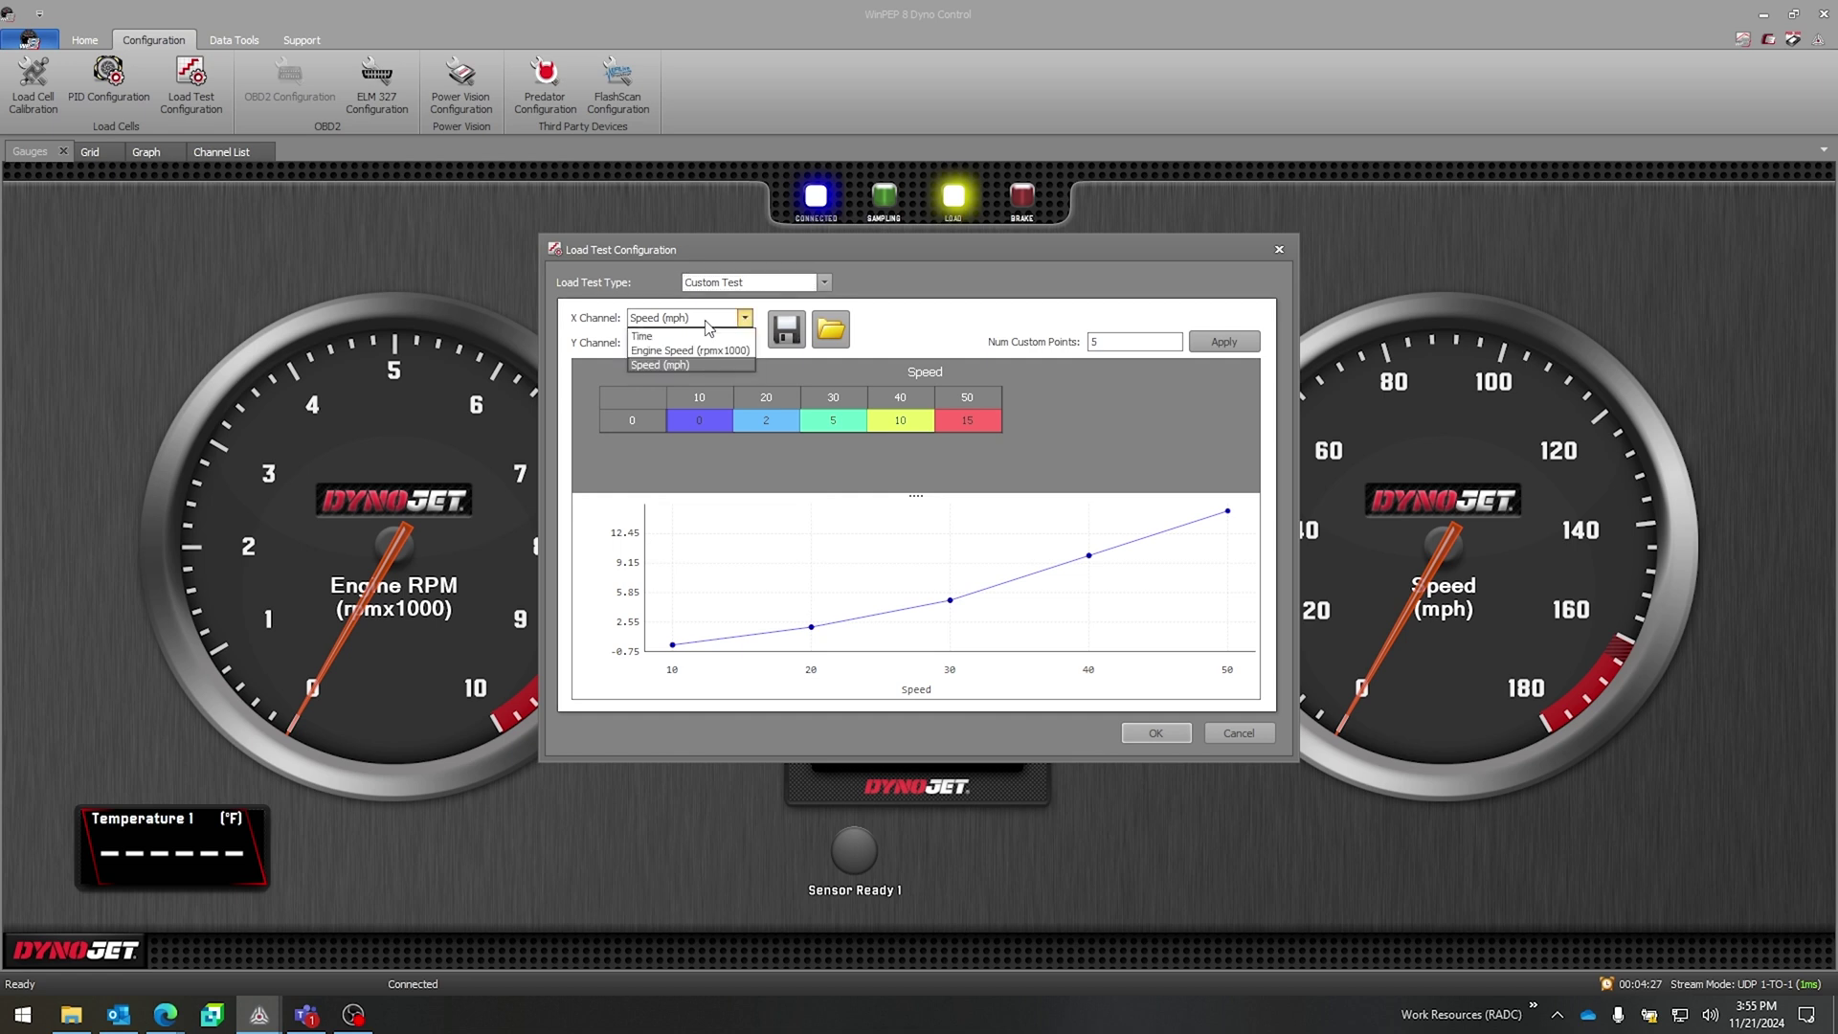
left_click(701, 351)
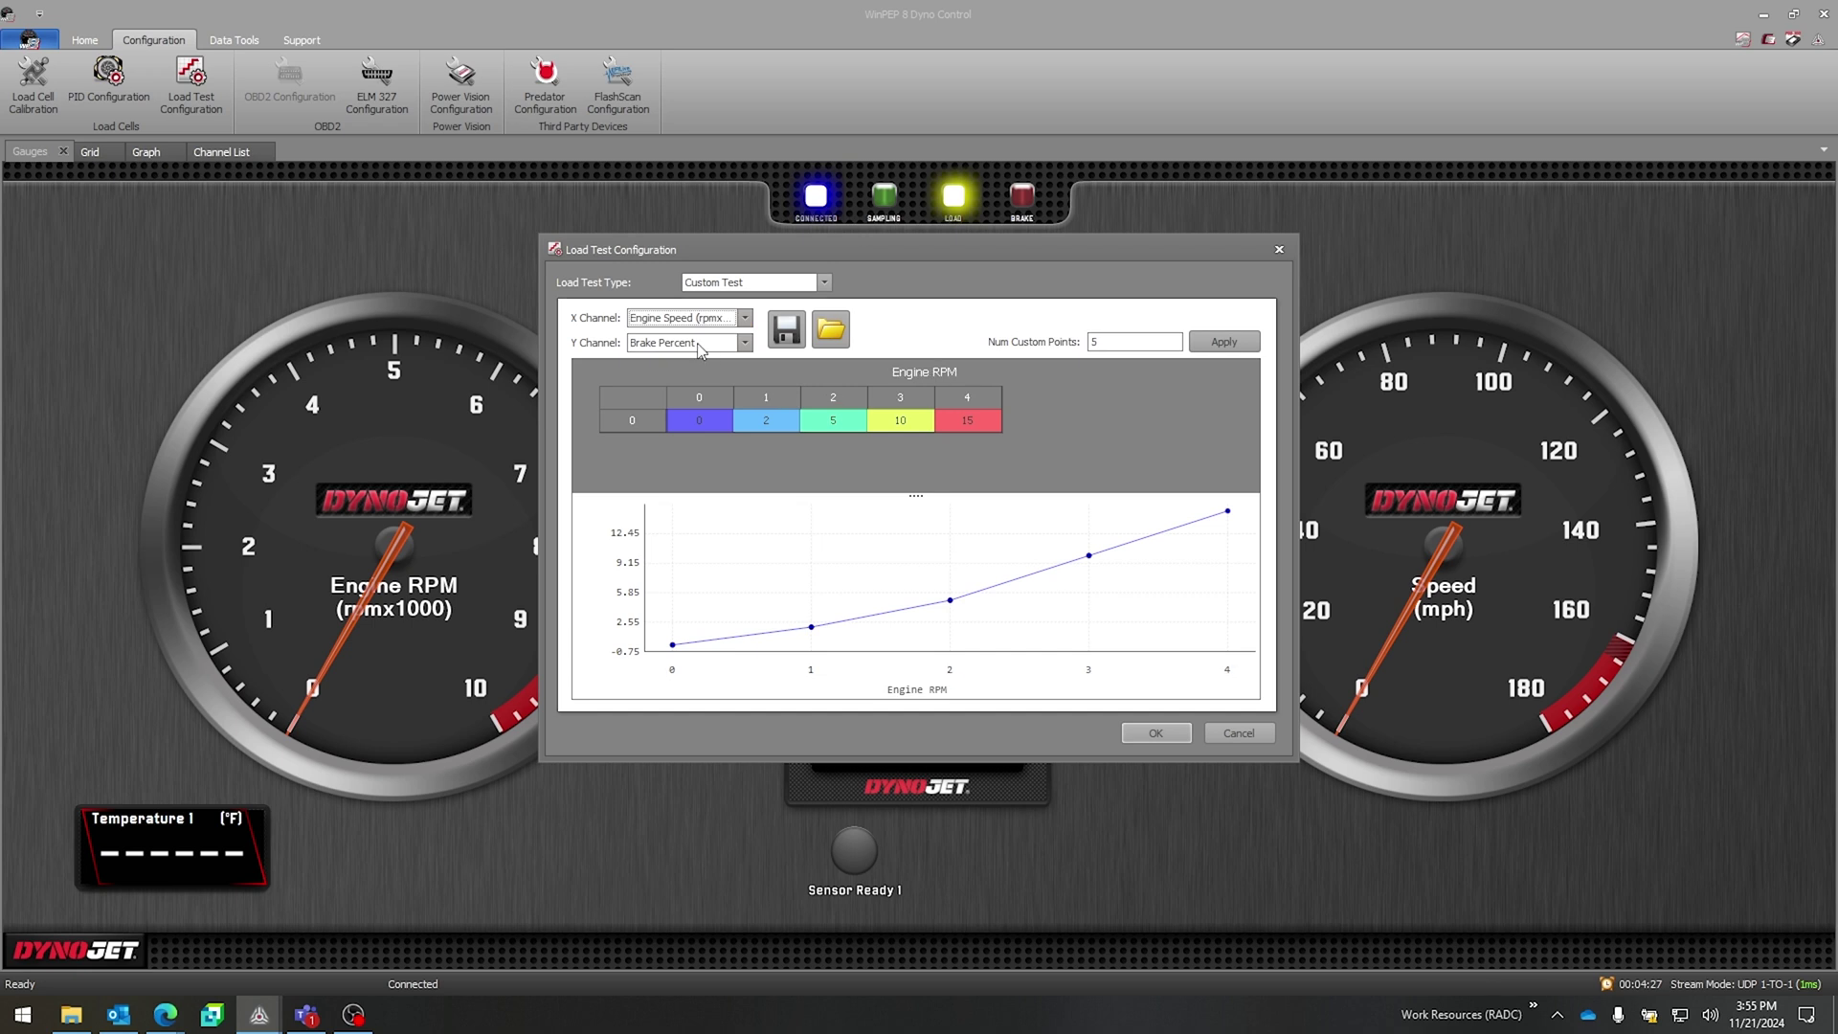
left_click(700, 346)
left_click(727, 342)
- Set a UTV Road Load Simulation (3199.923 lbs, 22.3 frontal area, Cd 0.29), then switch to Warm Up
left_click(823, 283)
left_click(802, 331)
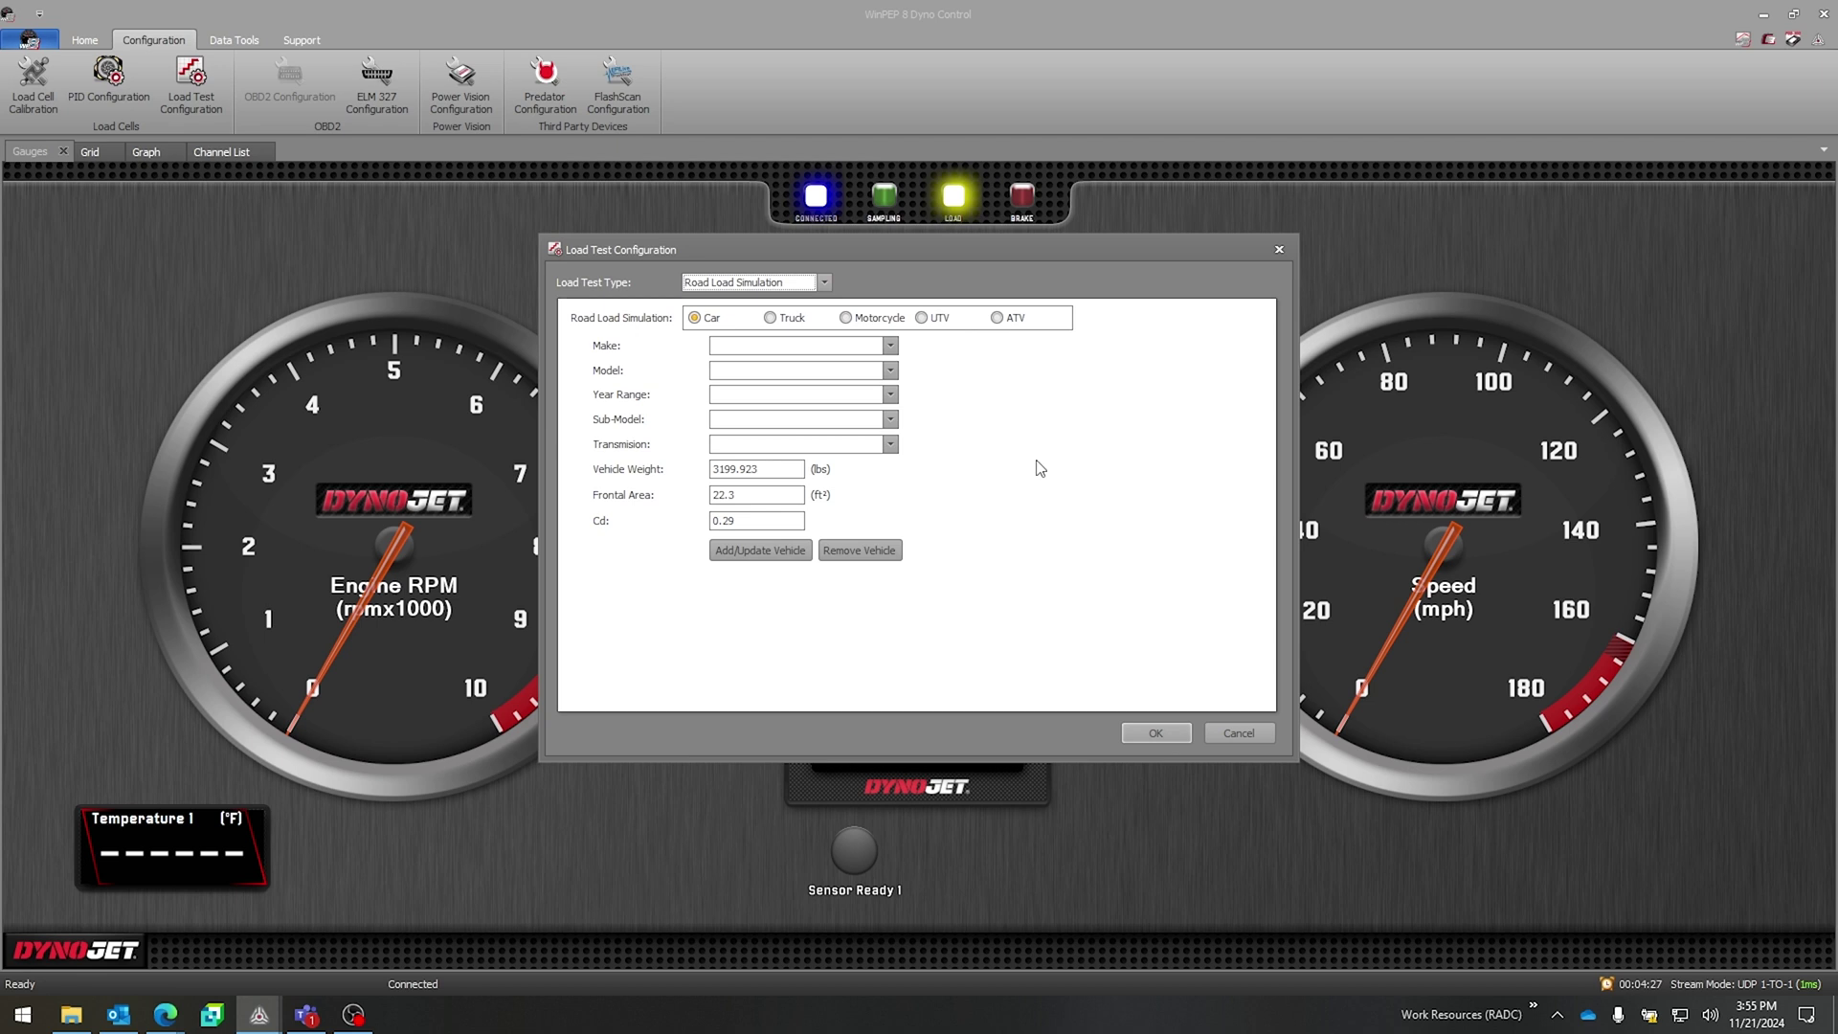
double_click(779, 468)
left_click(925, 326)
left_click(823, 282)
left_click(747, 345)
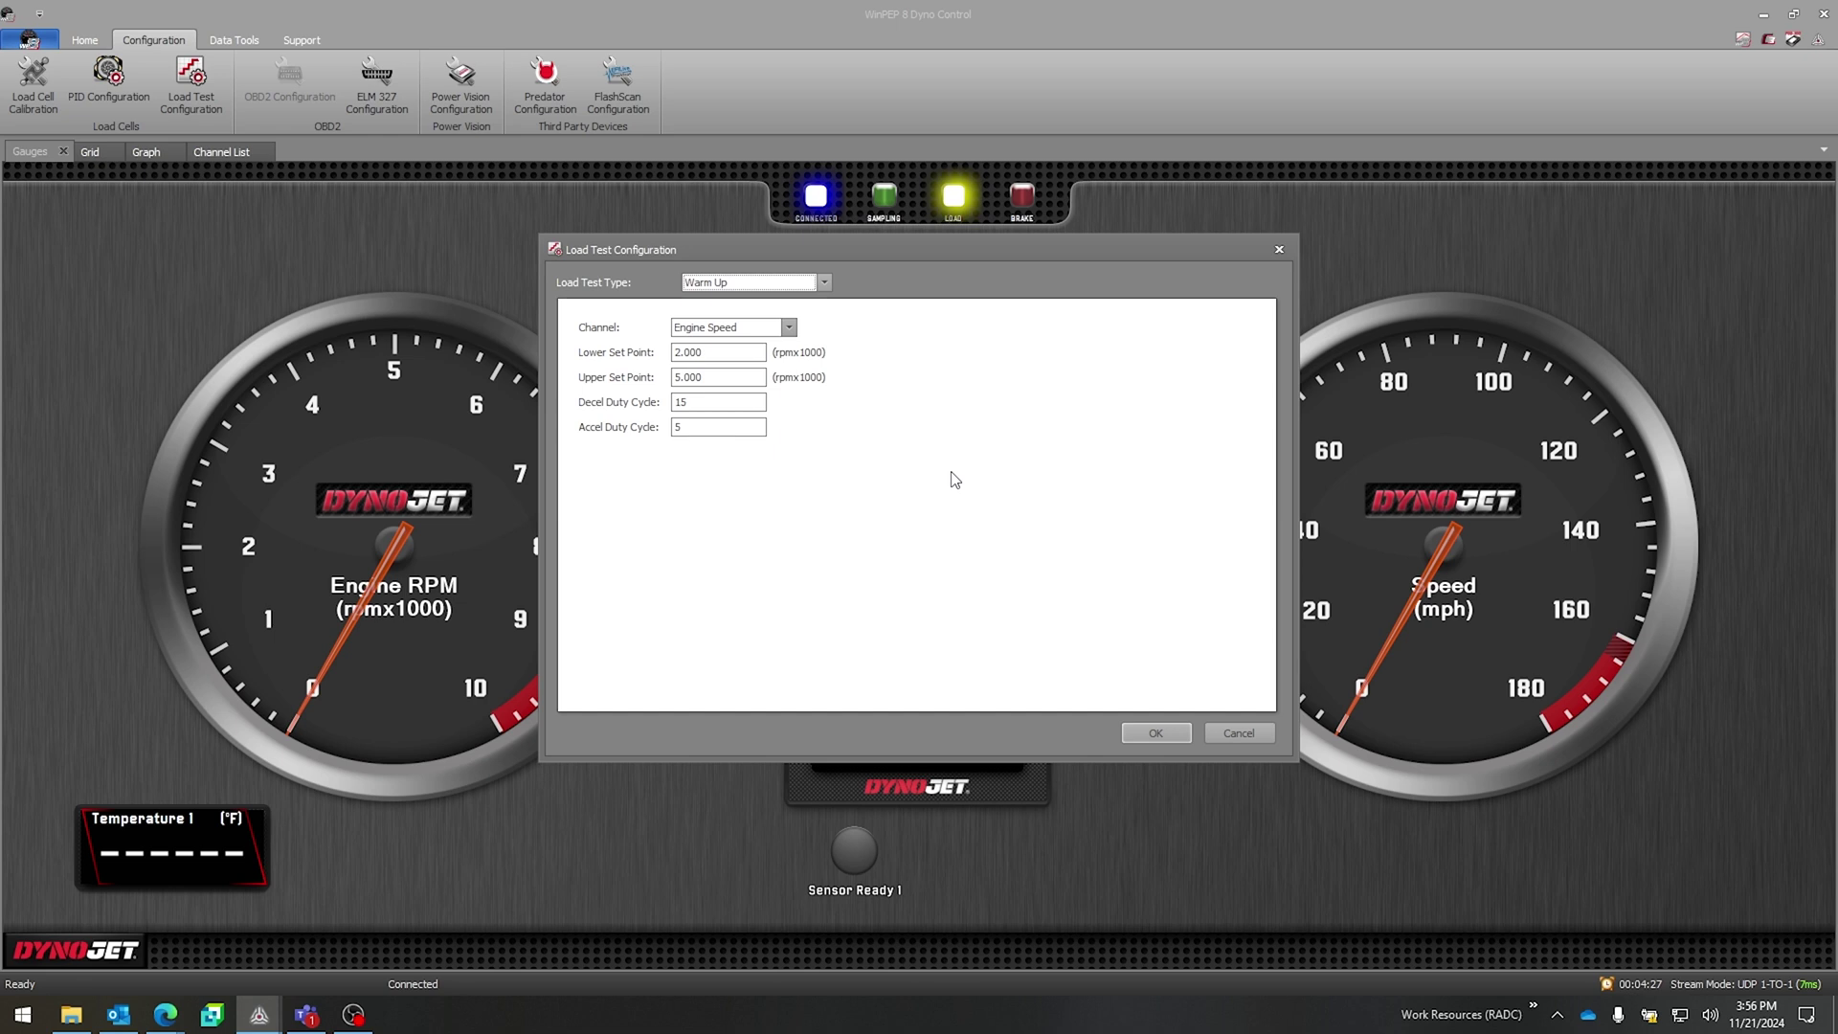
- Change the Warm Up test's channel from Engine Speed to Speed
left_click(789, 328)
left_click(762, 357)
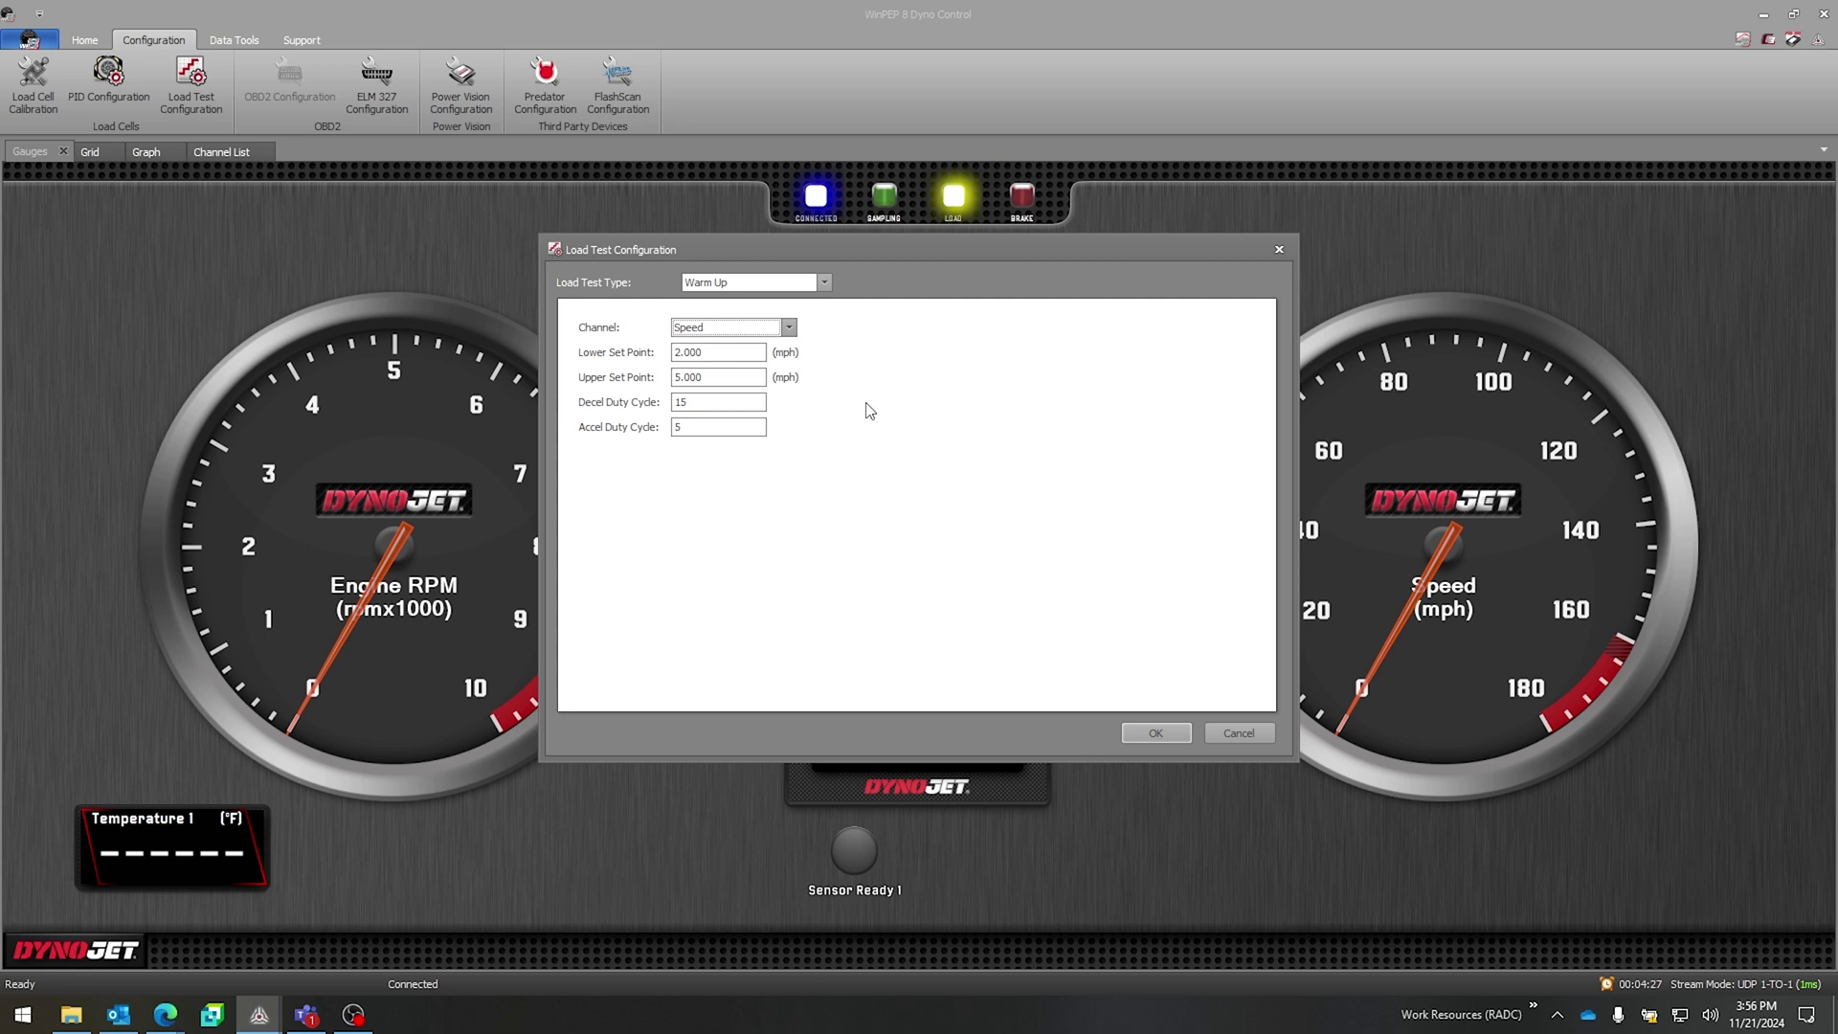
- Close the Load Test Configuration and bring up the ELM327 connection settings
key("Escape")
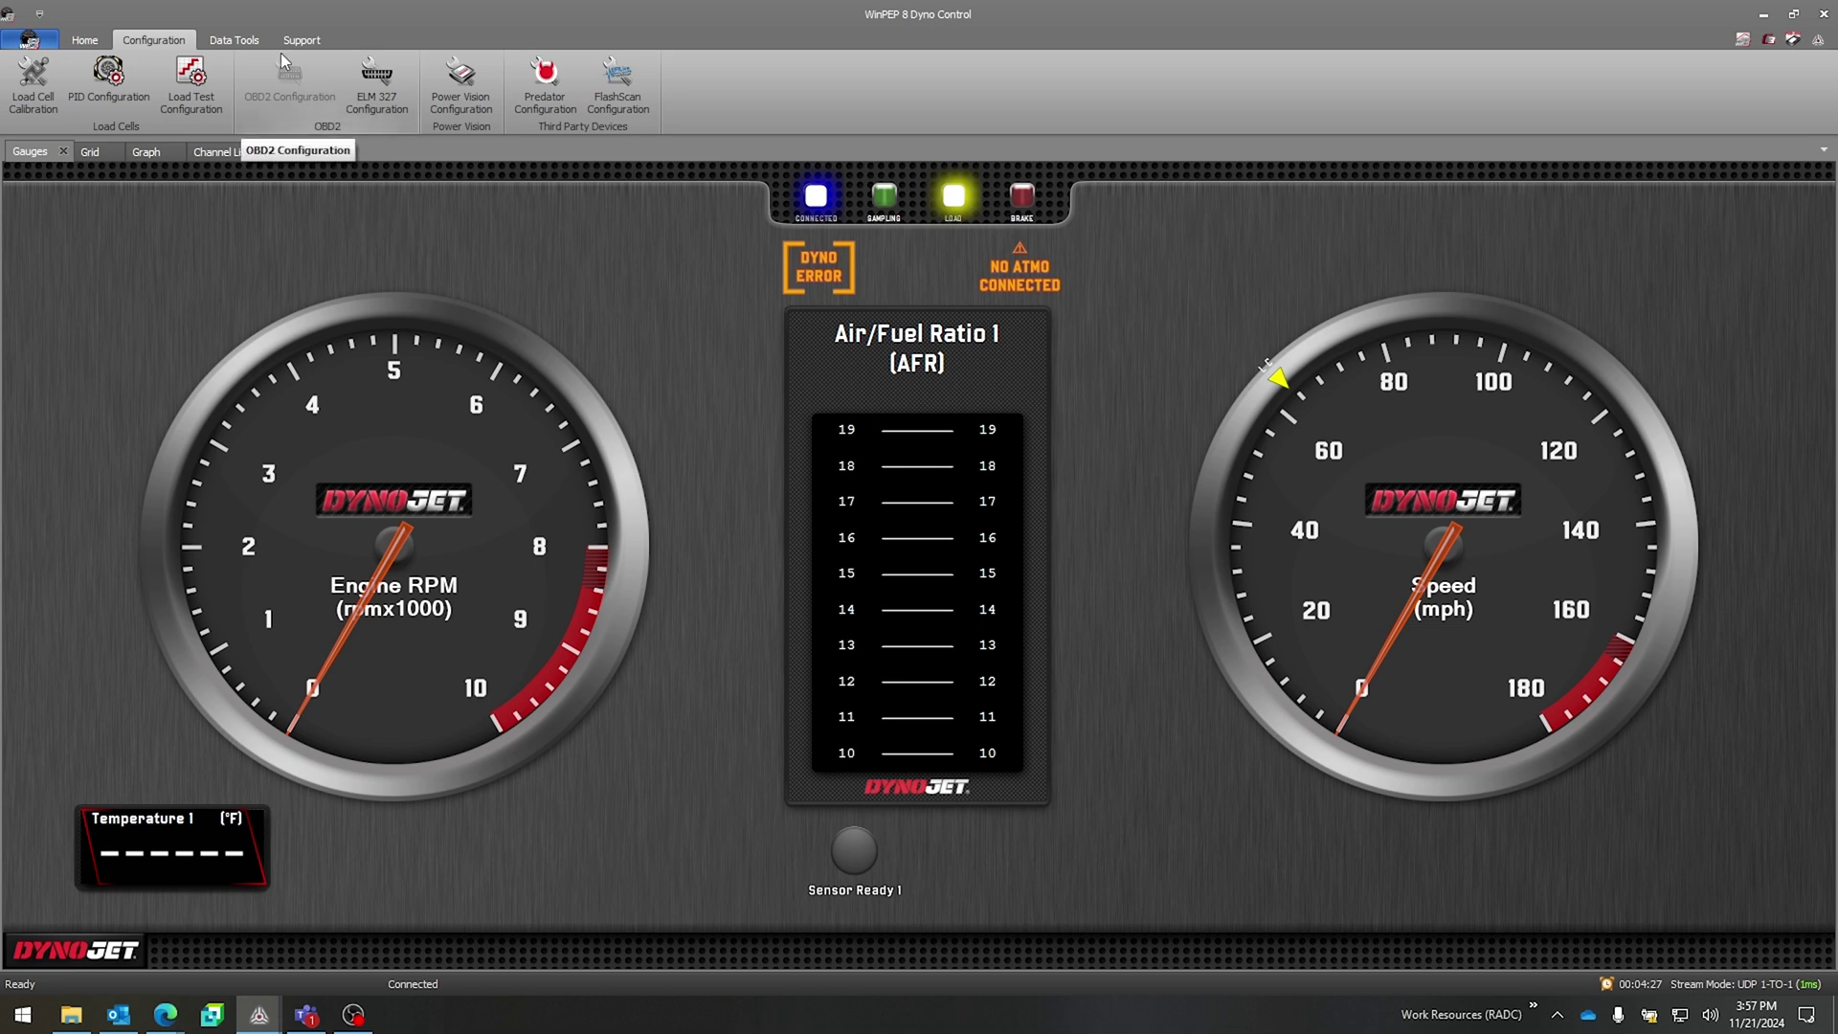
left_click(374, 100)
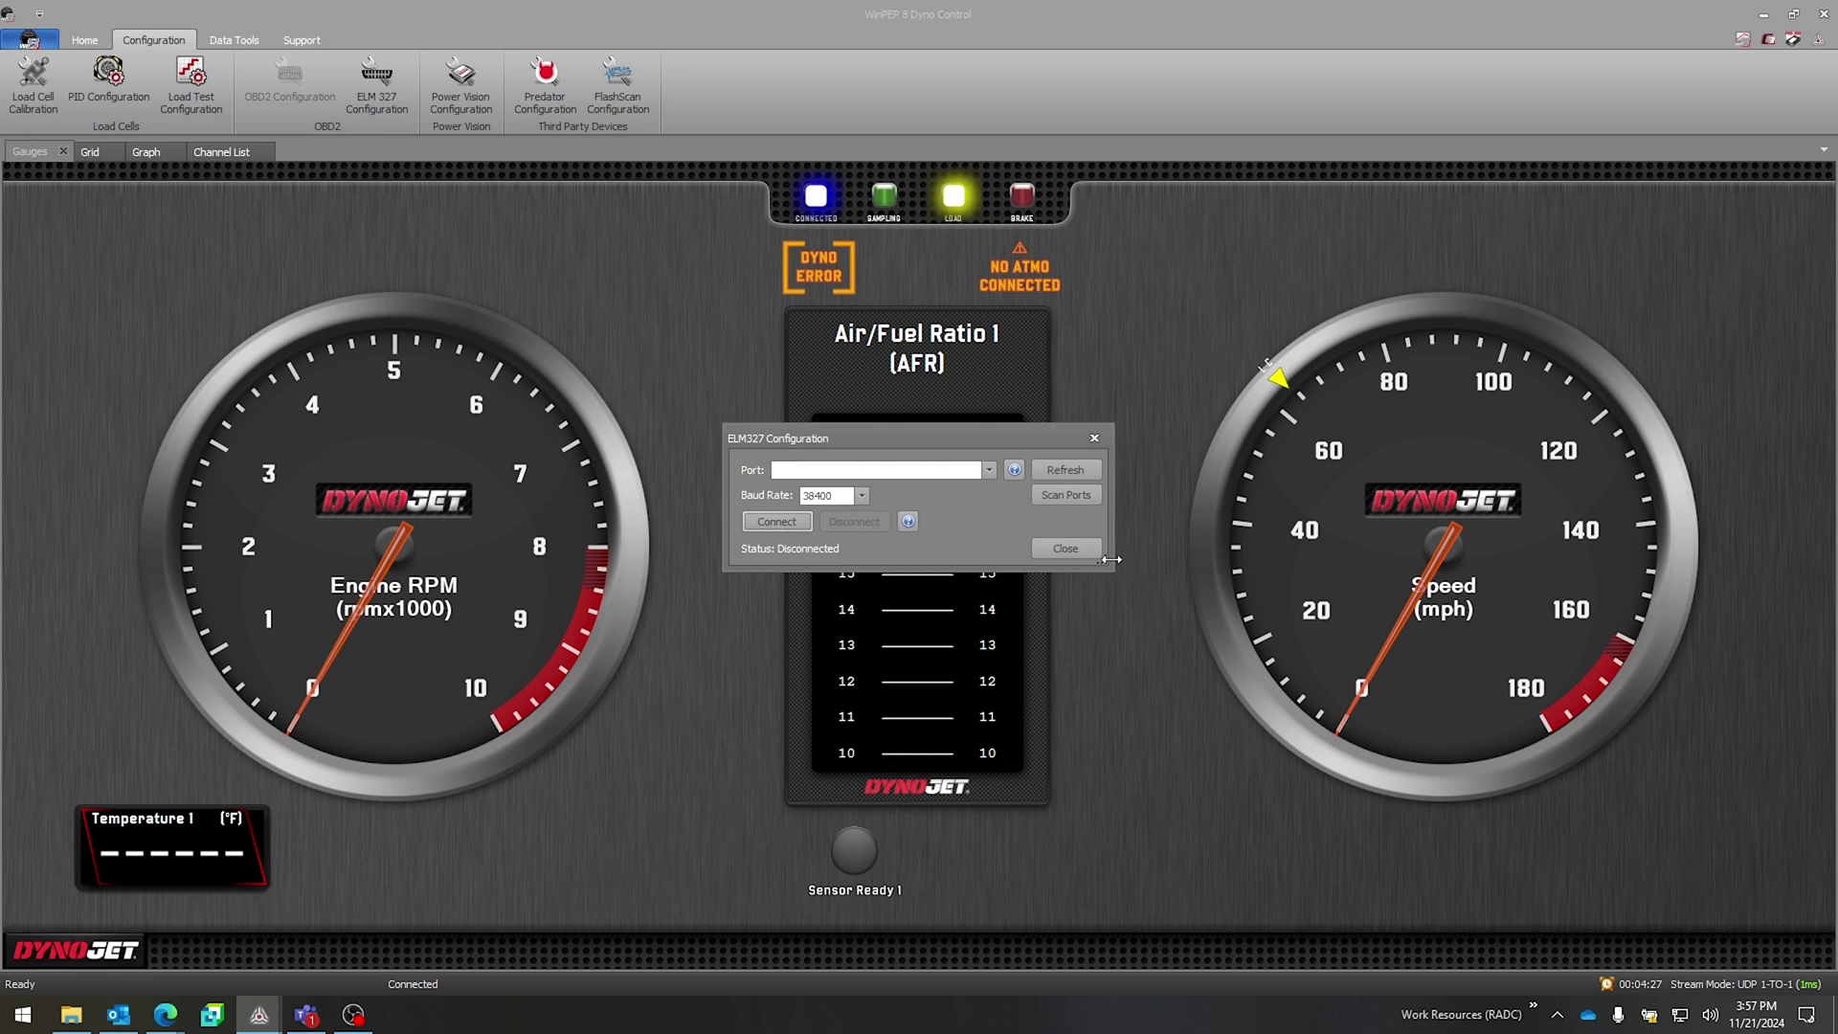
- Close the ELM327 Configuration dialog showing baud rate 38400 and Disconnected status
left_click(1066, 548)
- Bring up Power Vision Configuration and toggle the Keep Logging Enabled setting
left_click(457, 92)
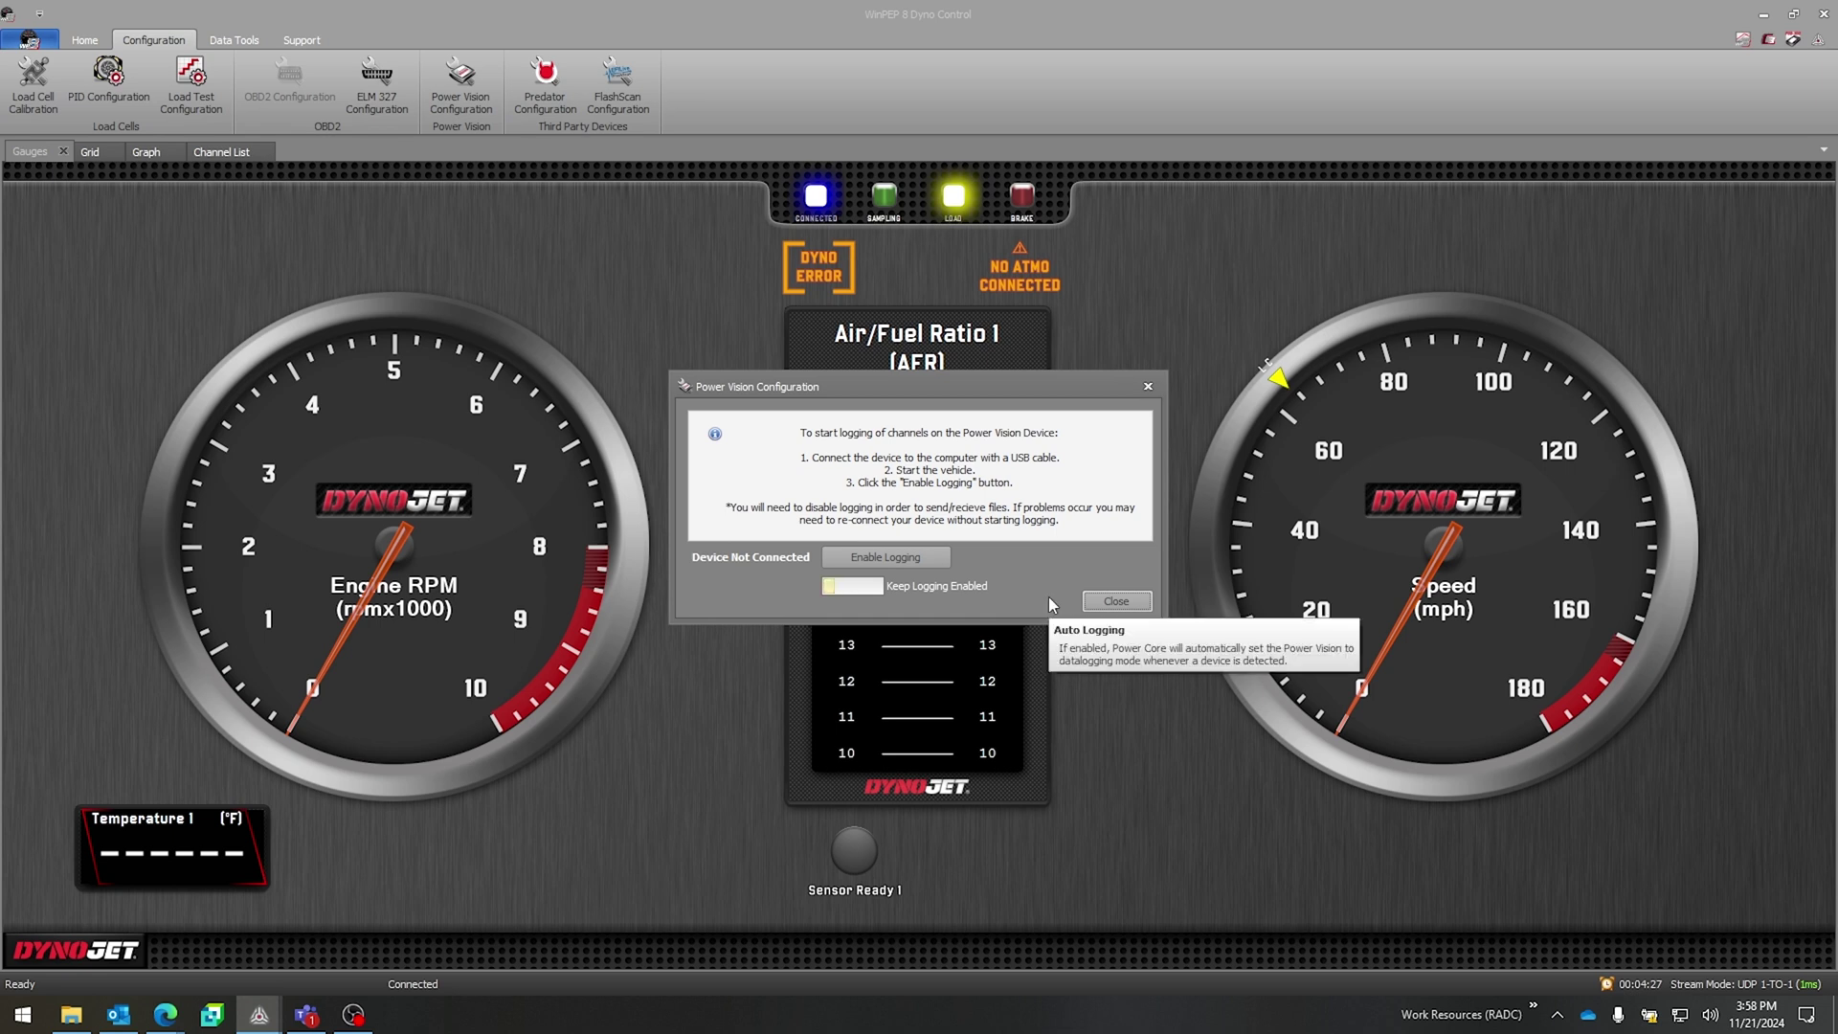
left_click(869, 591)
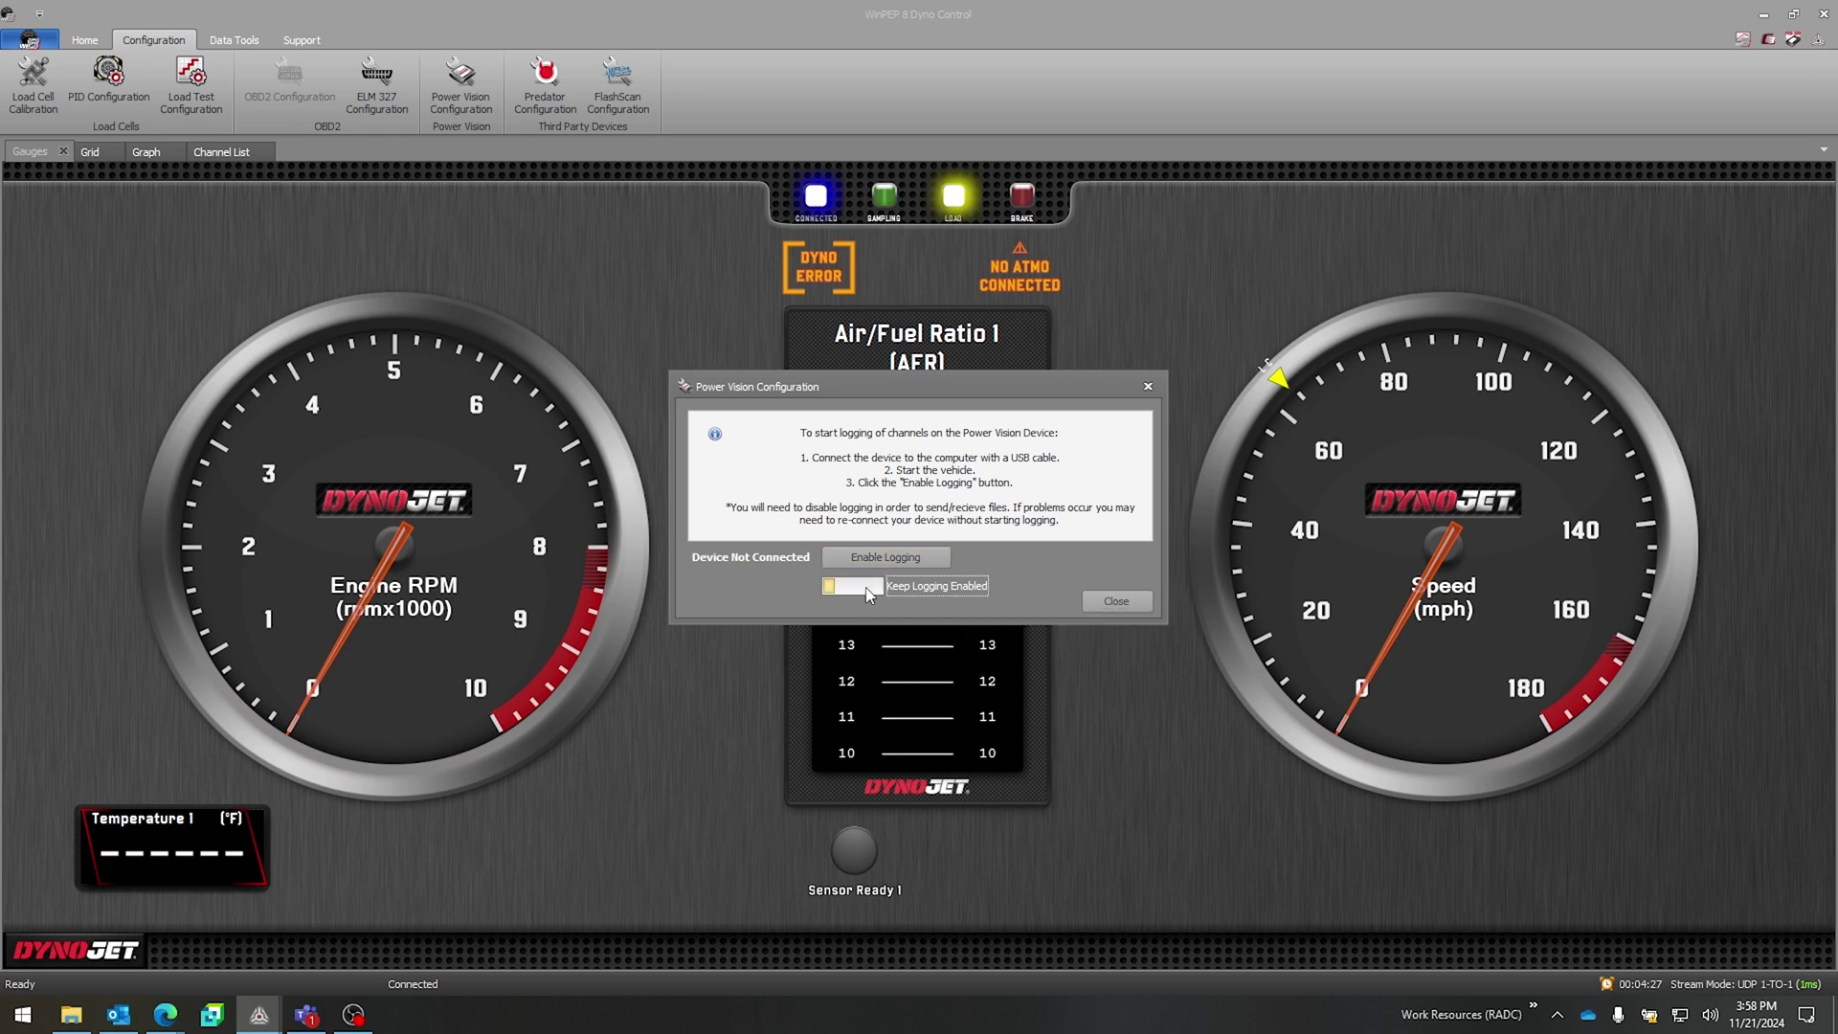